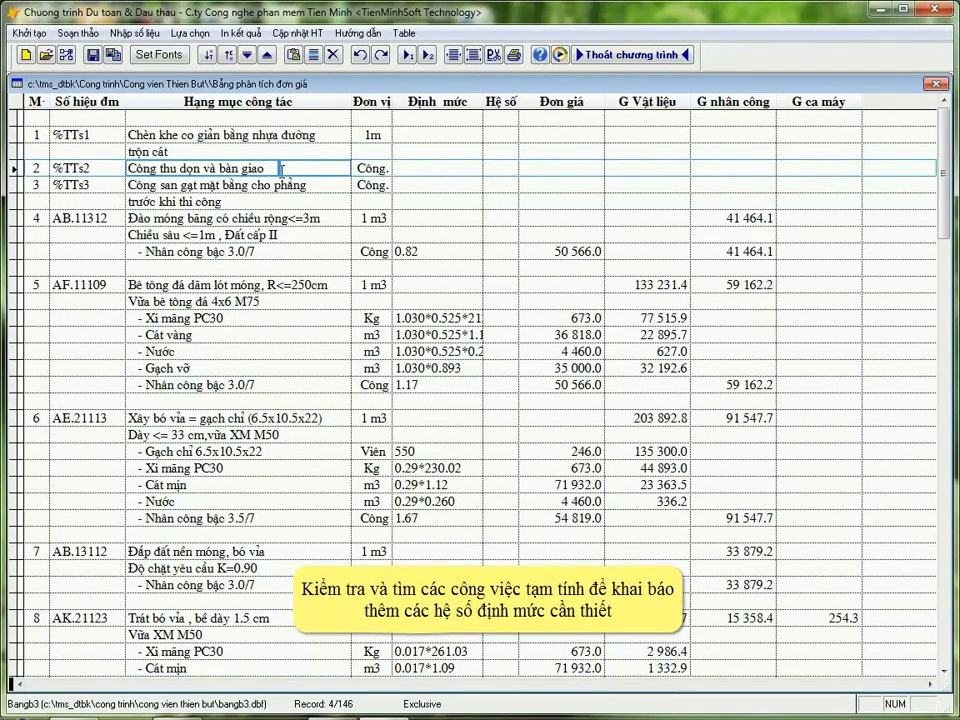
Insert a blank row below the %TTs2 item and another below the %TTs3 item's description
key("ctrl+i")
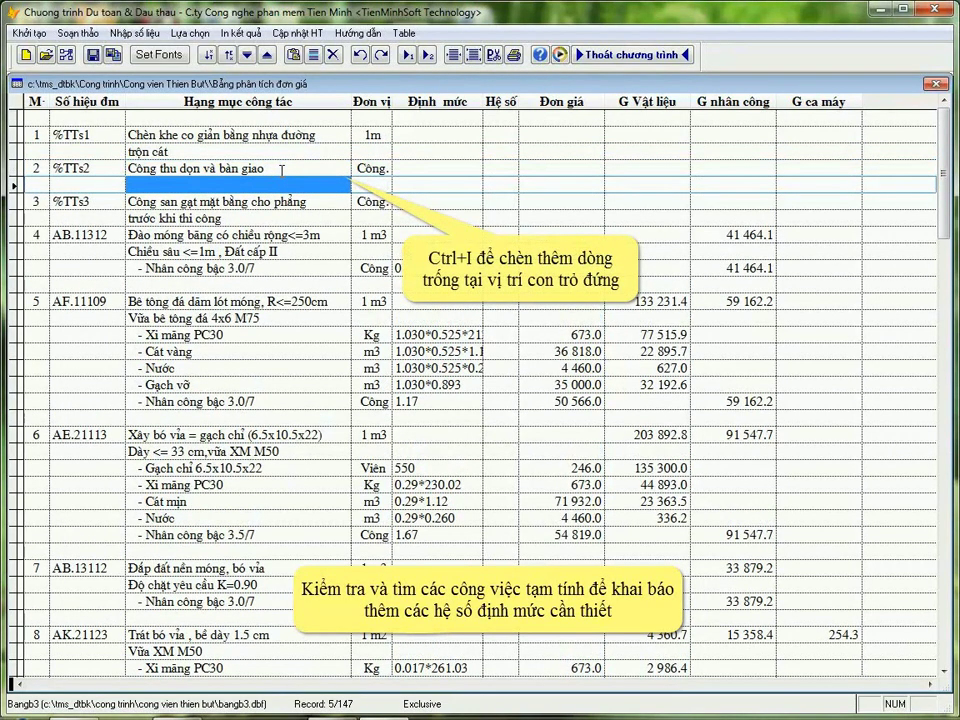
key("Down")
key("Down")
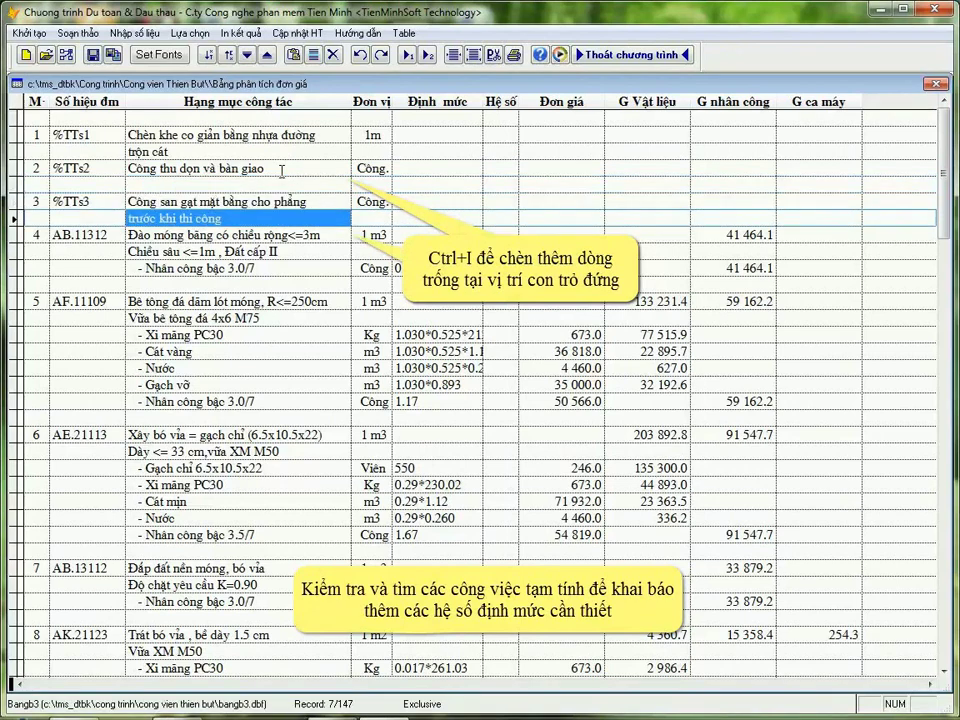
key("ctrl+i")
Copy the "Nhân công bậc 3.0/7" labour row from item AB.11312 to directly below the %TTs2 description
key("Down")
key("Down")
key("Down")
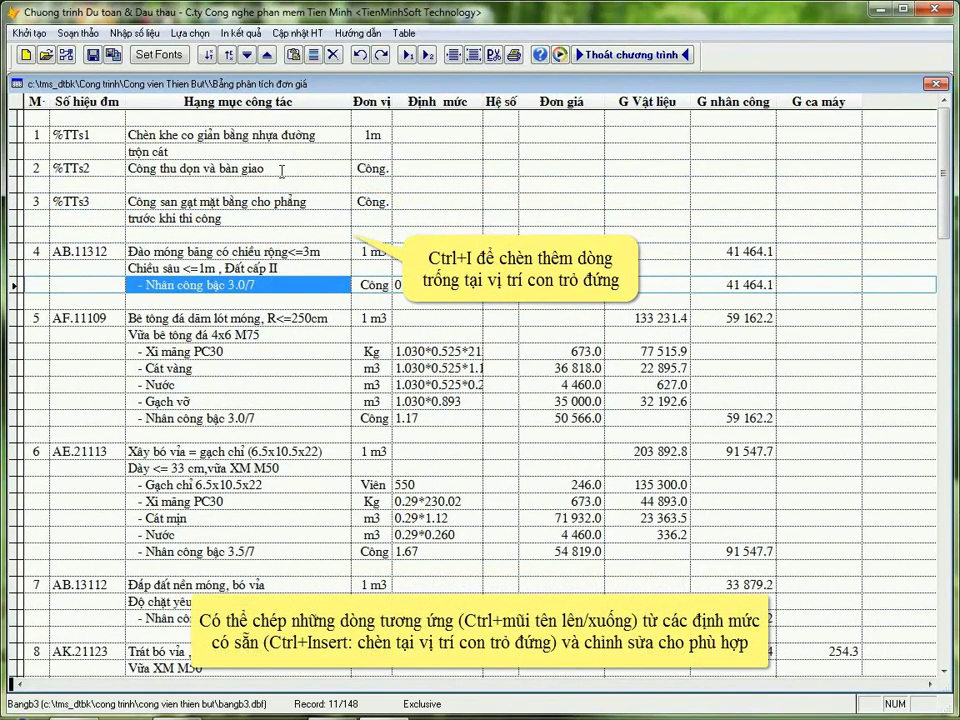
key("Up")
key("Up")
key("Up")
key("Up")
key("Up")
key("Up")
key("Up")
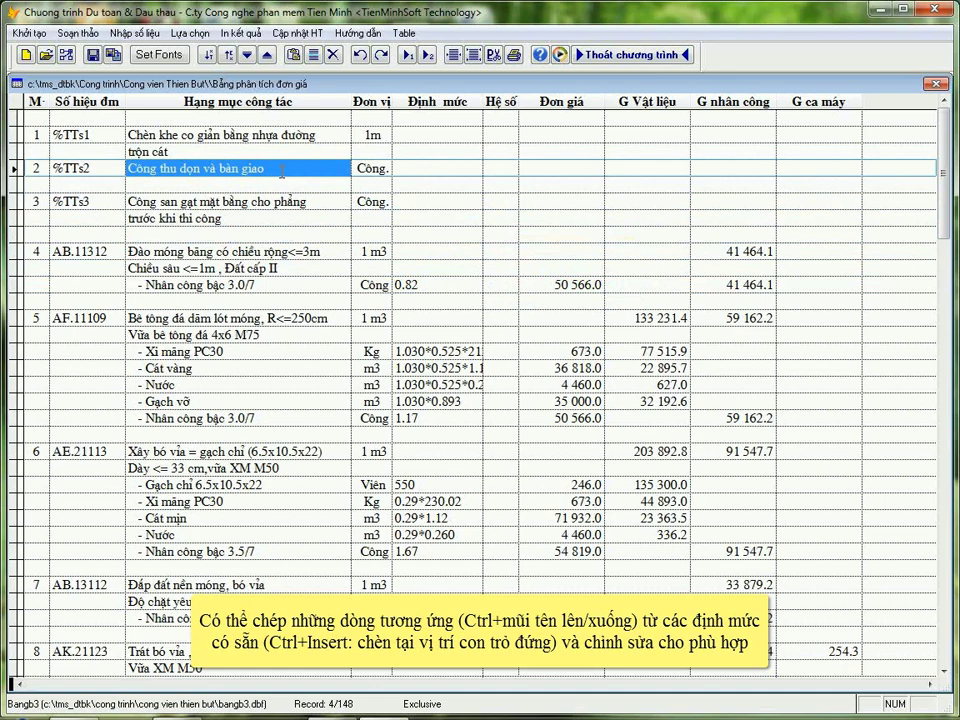
key("ctrl+Down")
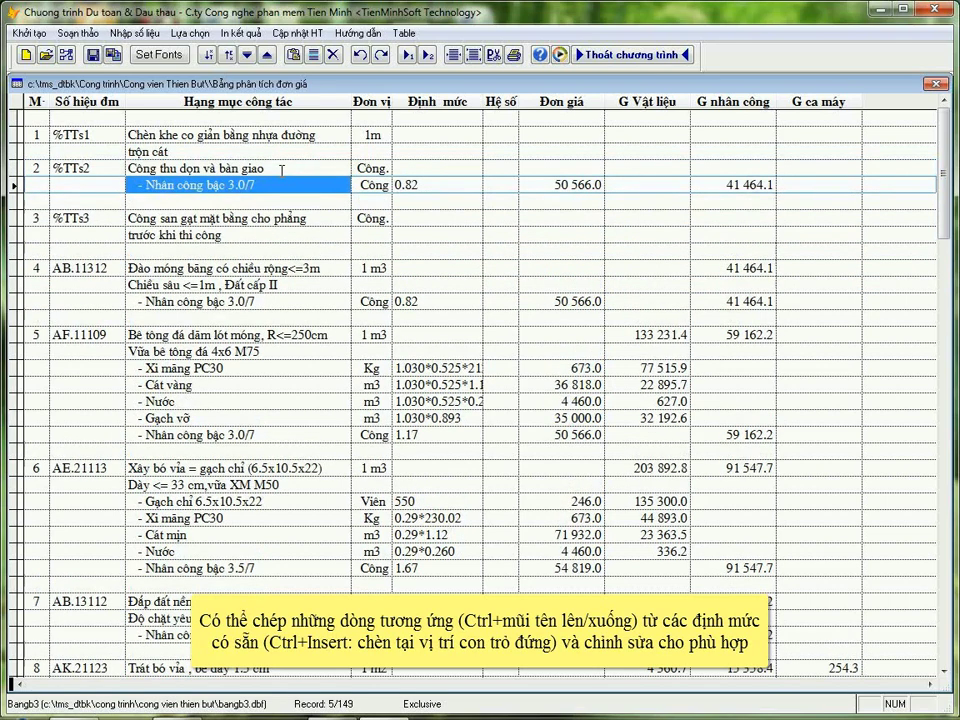
Set the norm (Định mức) of the labour row under %TTs2 to 1.05
key("Tab")
key("Tab")
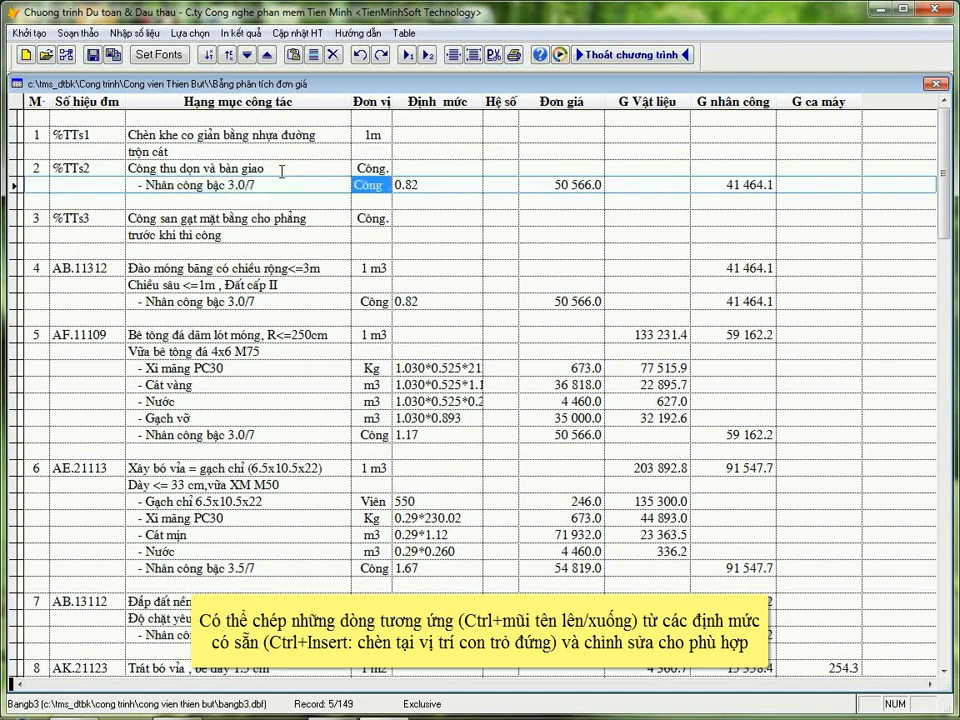
type("1.05")
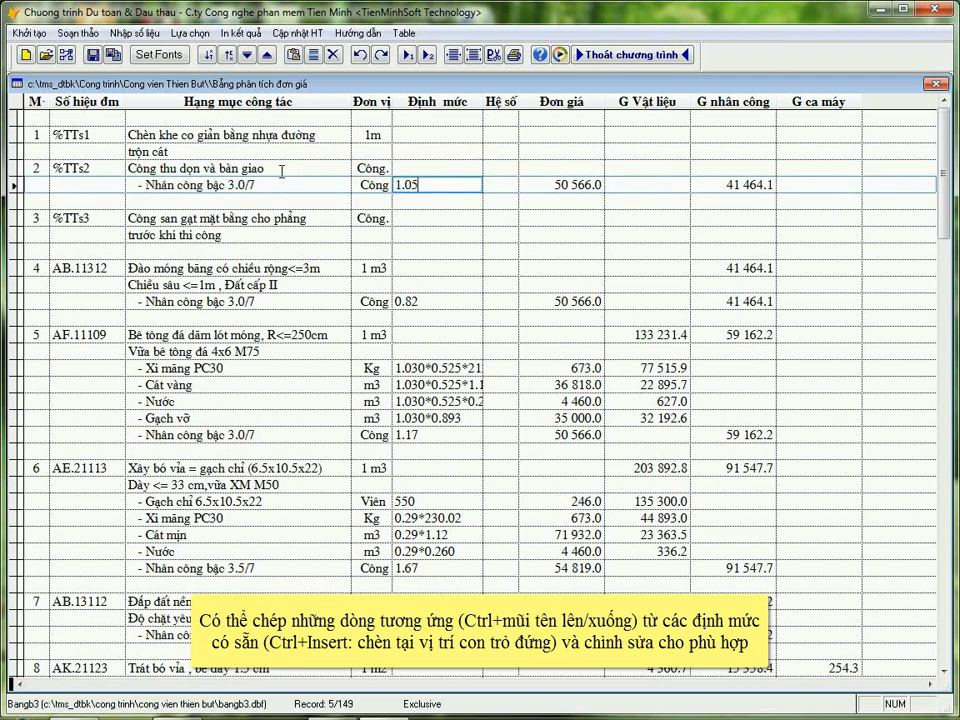
Add the copied "Nhân công bậc 3.0/7" labour row below the %TTs3 description and set its norm to 1.05
key("Down")
key("Down")
key("Down")
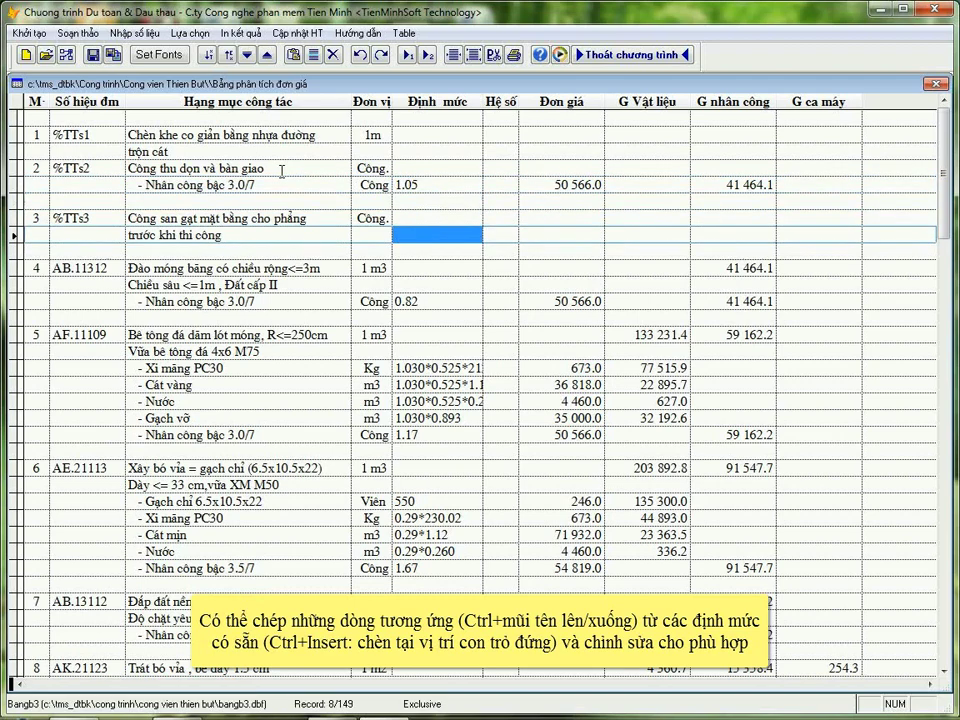
key("ctrl+Down")
type("1")
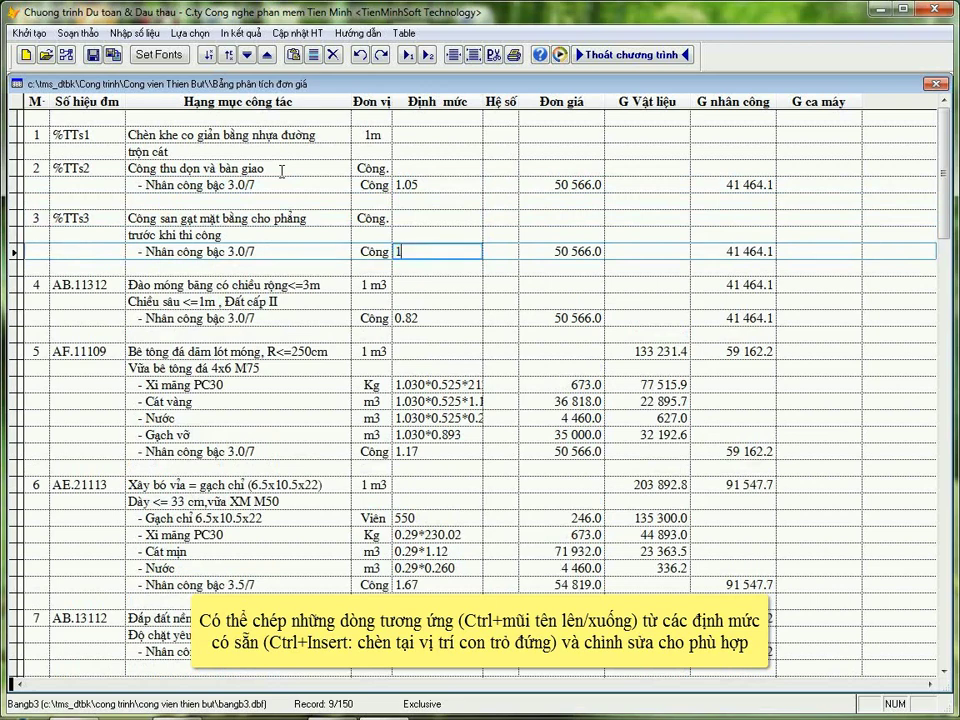
type(".05")
Remove the % prefix from the norm codes %TTs3 and %TTs2
key("Up")
key("Up")
key("Left")
key("Left")
key("Left")
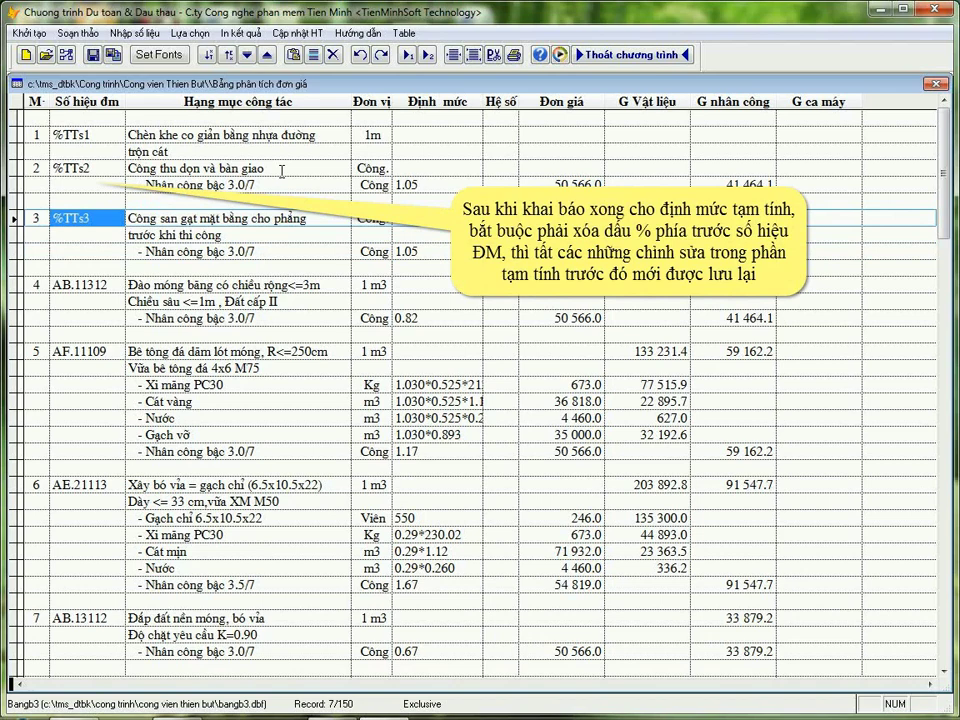
key("Home")
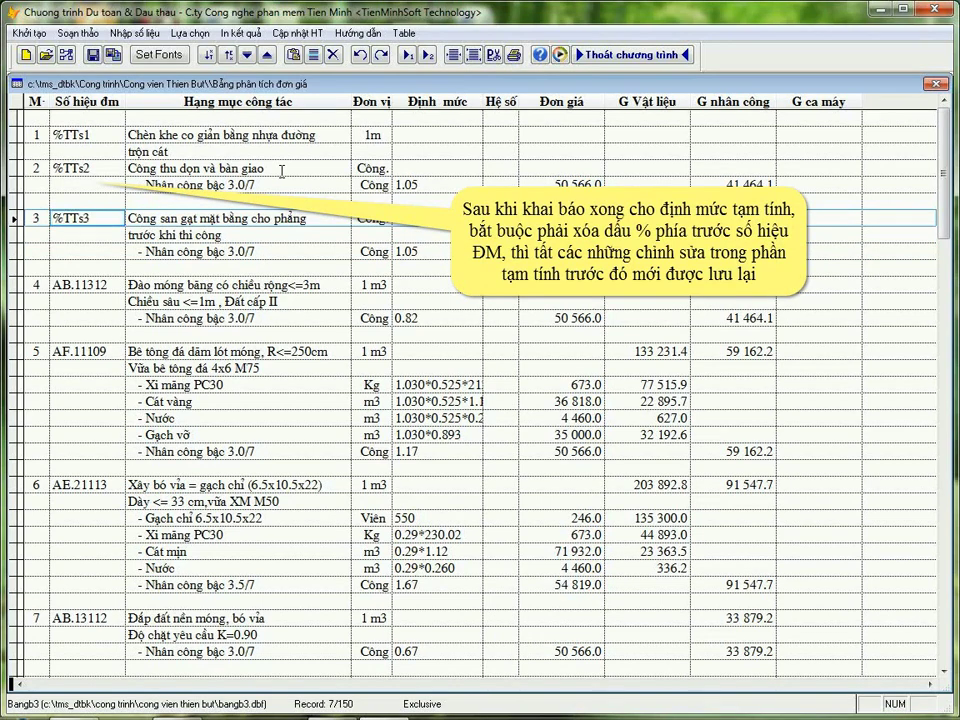
key("Delete")
key("Up")
key("Up")
key("Up")
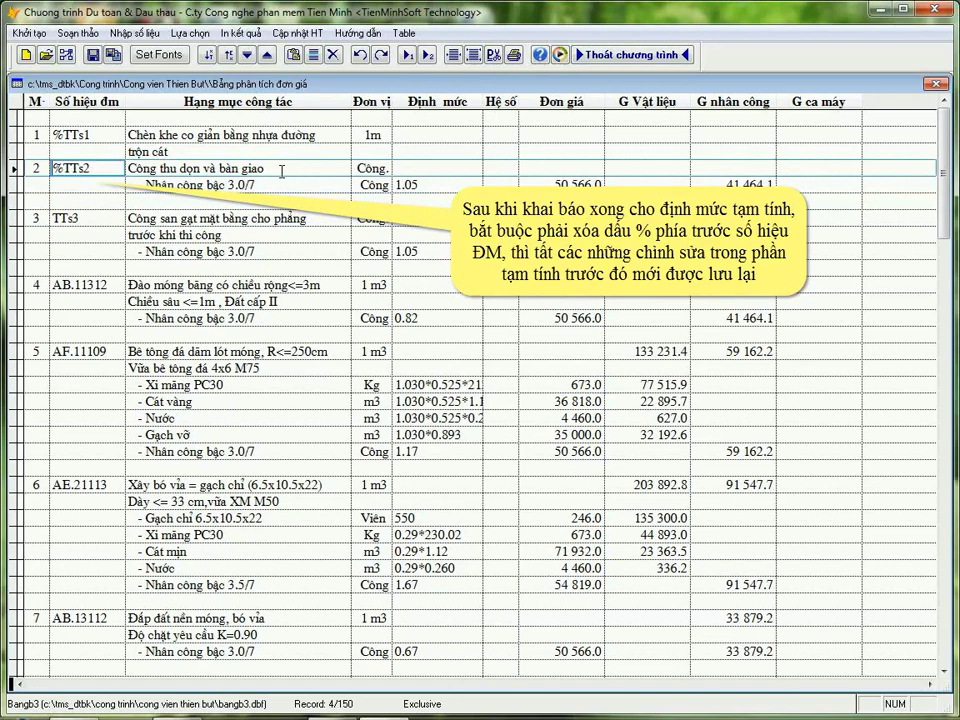
key("Delete")
Insert a blank row below the "Nhân công bậc 3.0/7" labour row of item TTs3
key("Down")
key("Down")
key("Down")
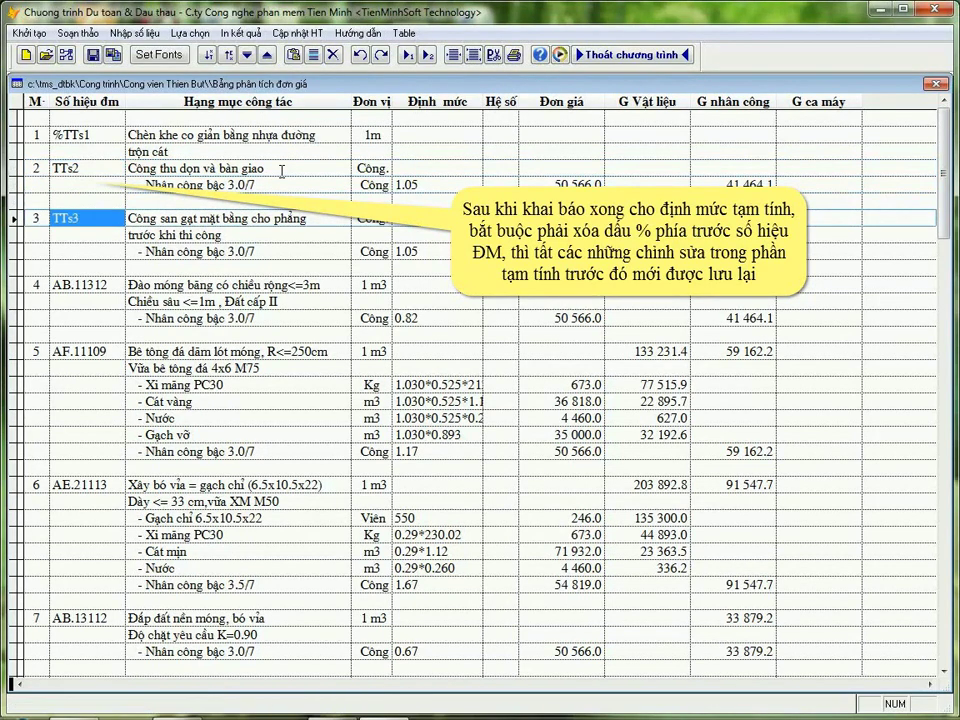
key("Down")
key("Tab")
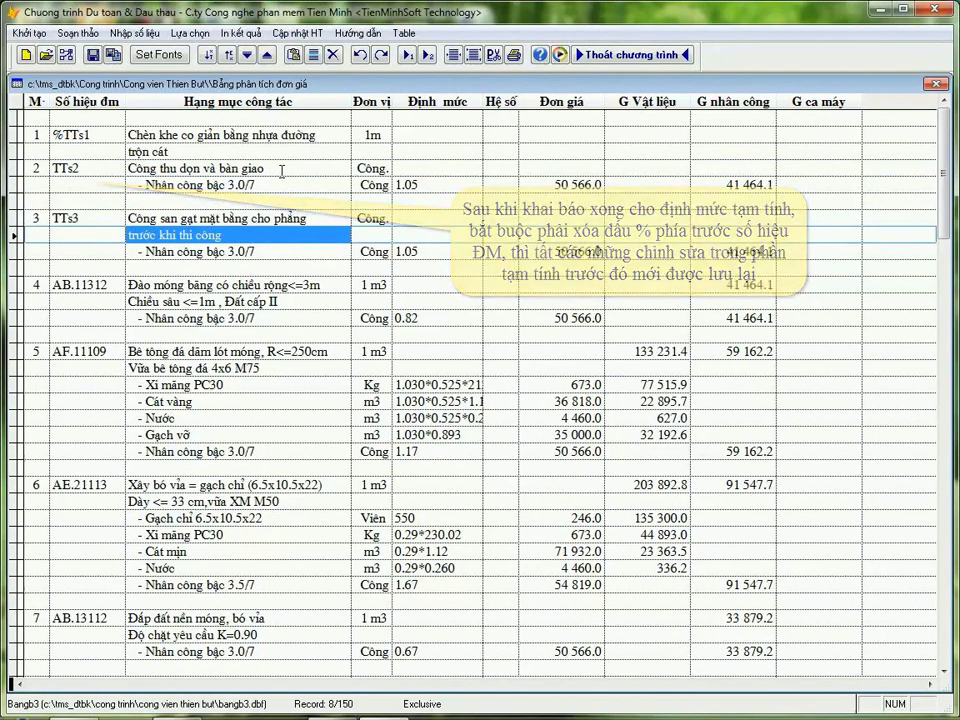
key("Down")
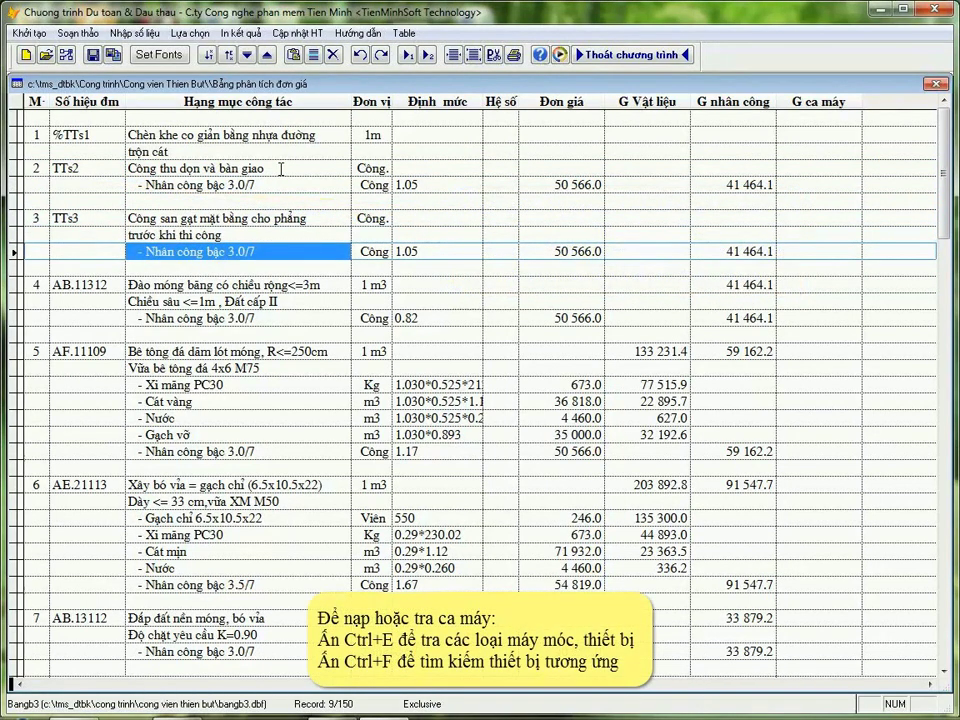
key("Insert")
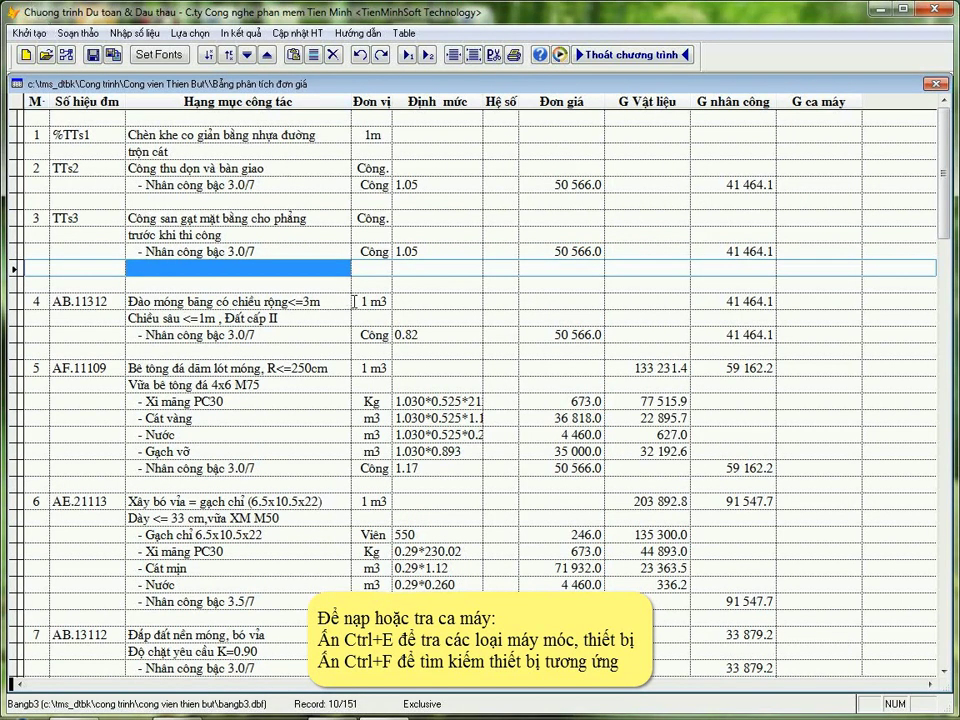
Search the machine price list for "Máy san" and load Máy san 108CV into the blank row of item TTs3
right_click(216, 174)
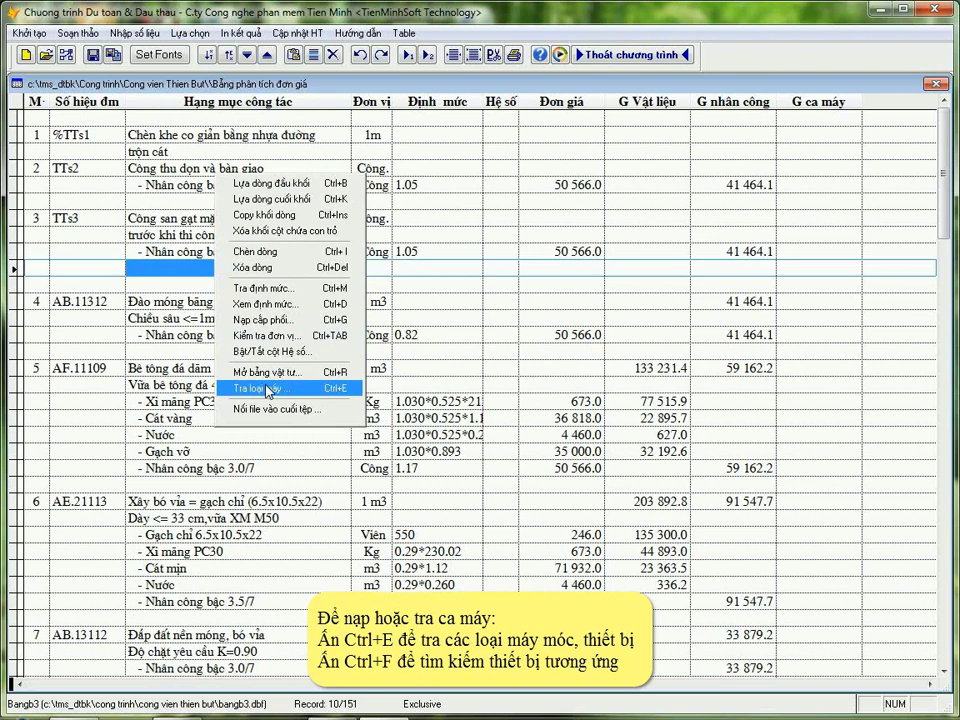
left_click(268, 390)
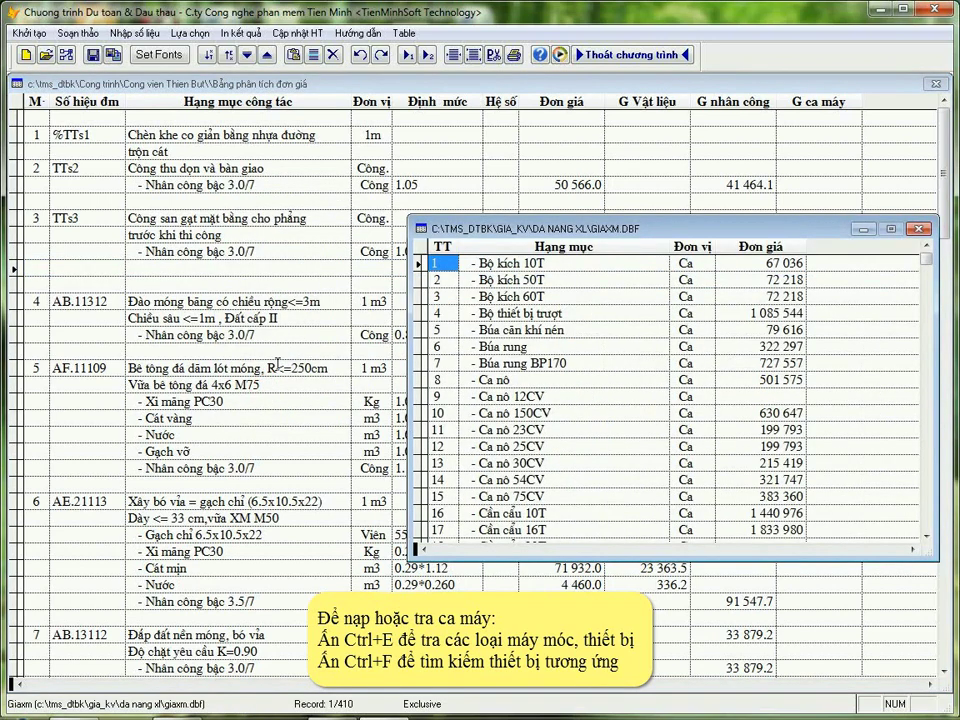
key("ctrl+f")
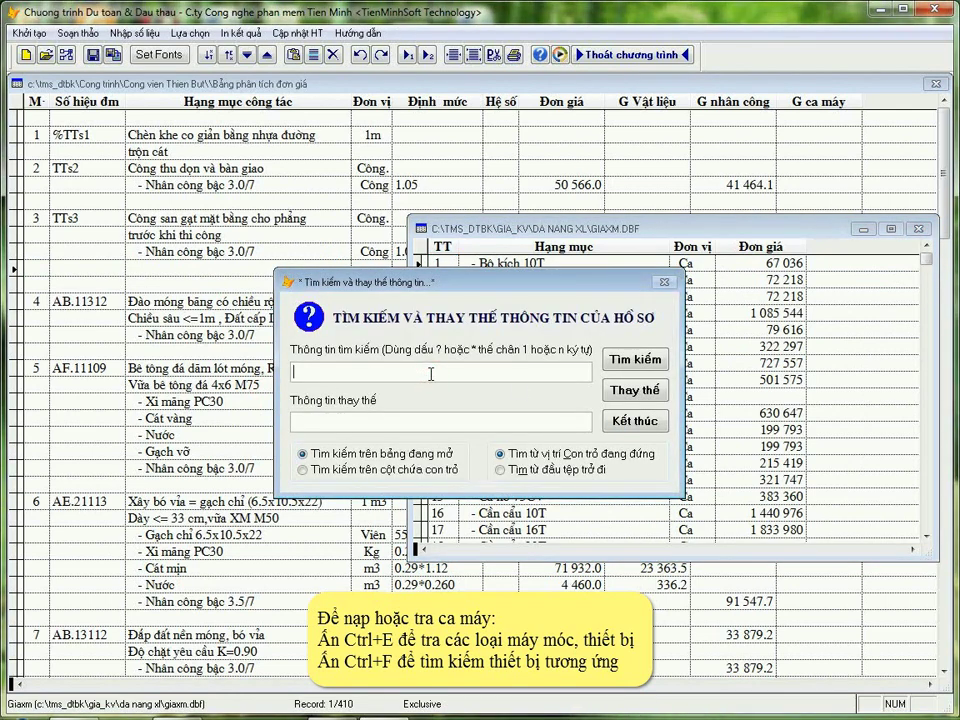
type("Máy san")
key("Return")
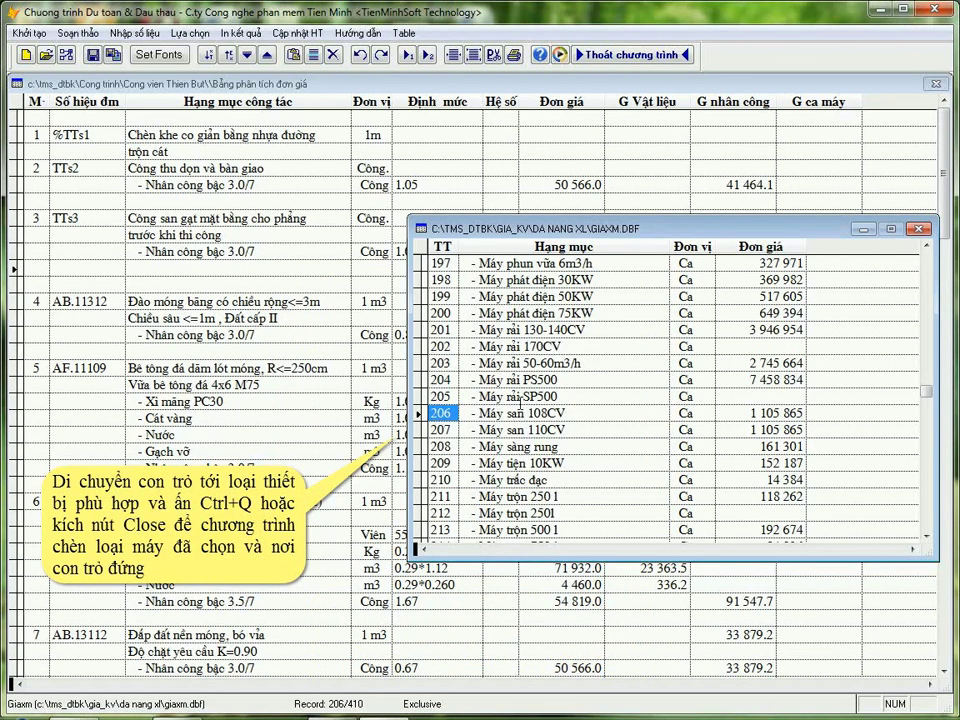
left_click(920, 229)
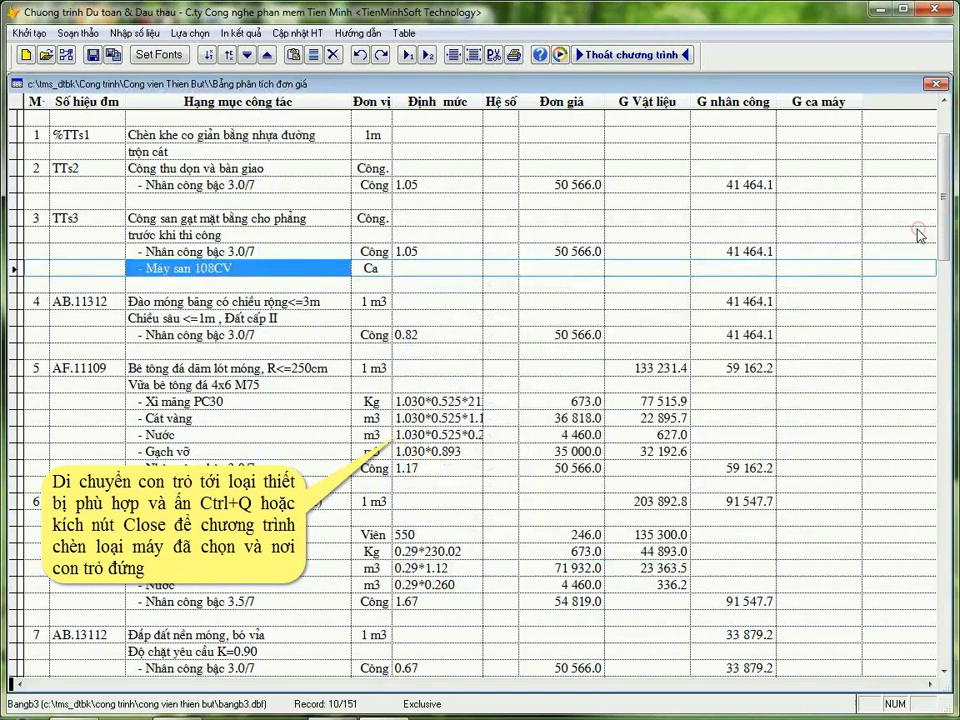
Set the norm of the Máy san 108CV row to 0.07
left_click(448, 253)
key("Down")
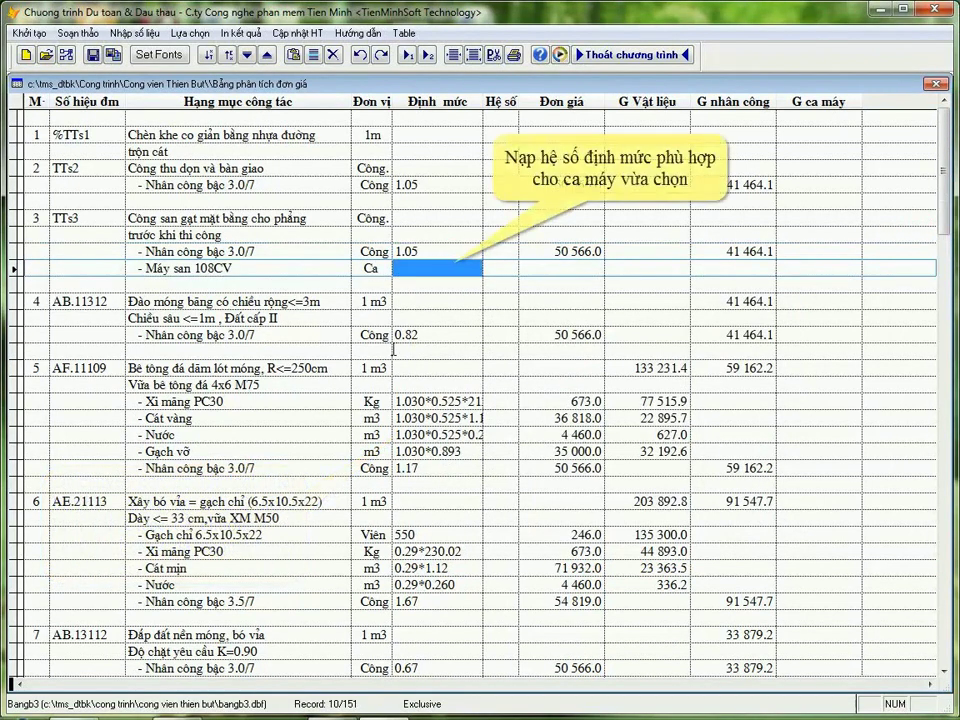
type("0.0")
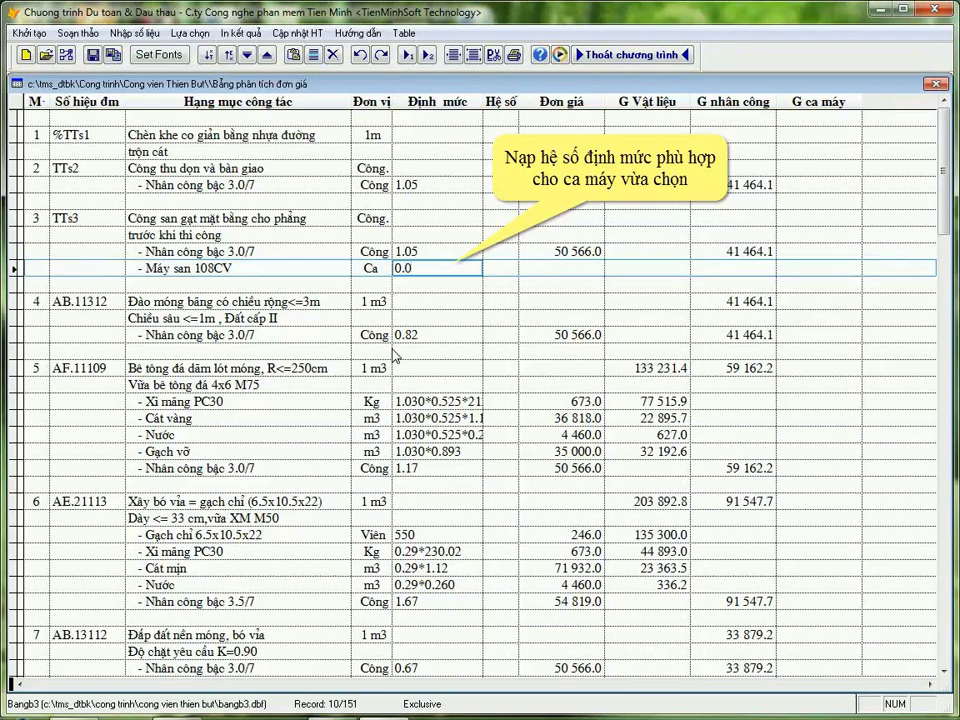
type("7")
left_click(300, 251)
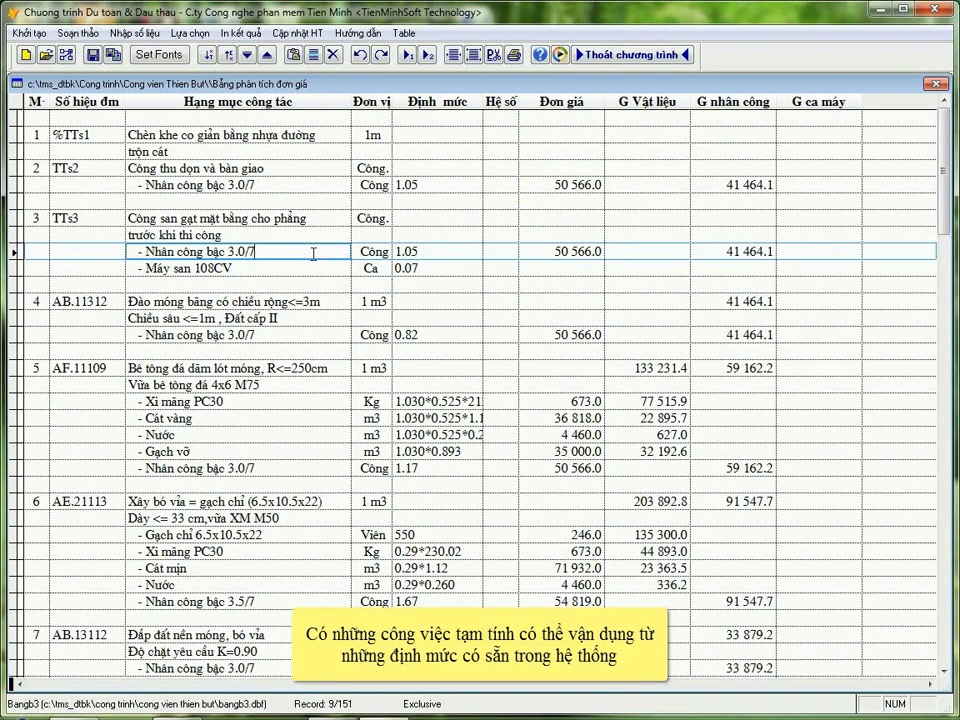
Add a row below item %TTs1's description, look up norm AL.2411, and load AL.24112 "Làm khe giãn" there
left_click(190, 151)
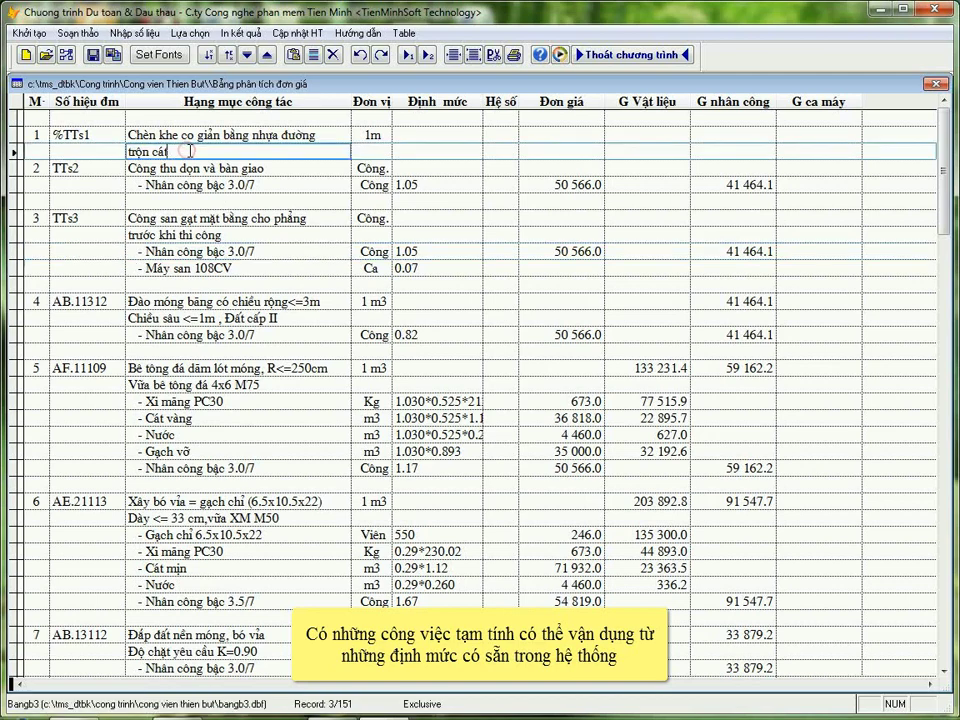
key("Insert")
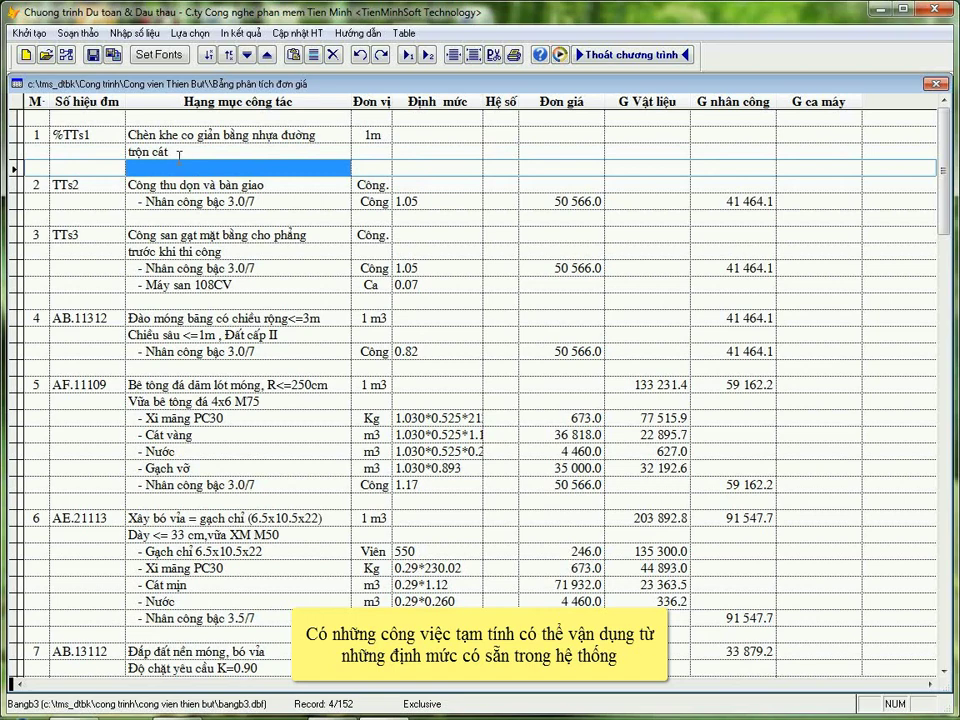
right_click(180, 158)
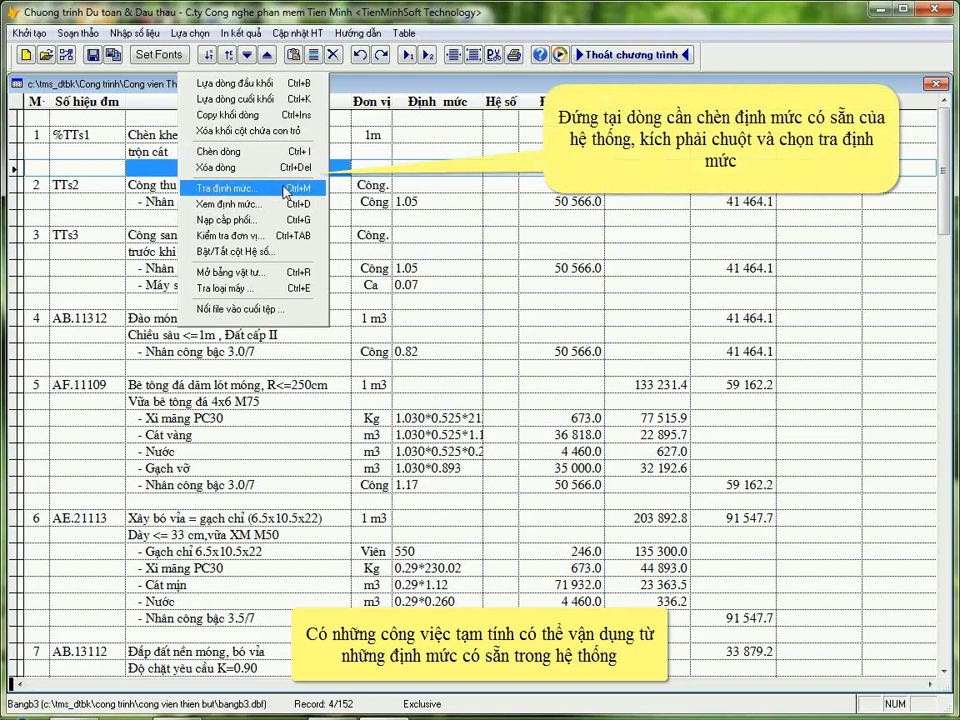
left_click(215, 190)
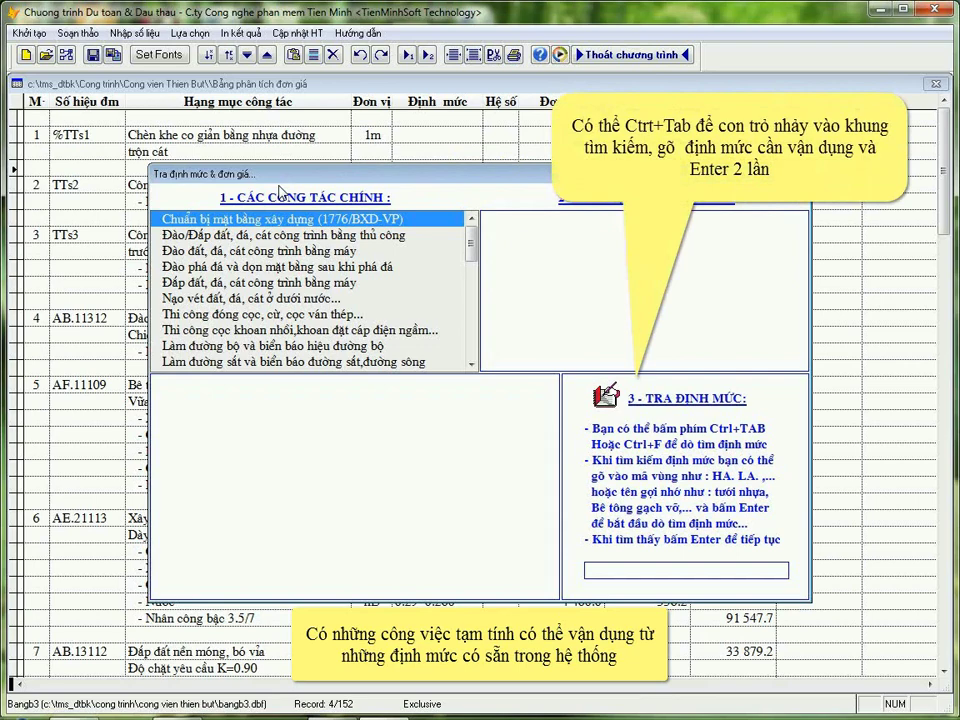
key("ctrl+Tab")
type("AL")
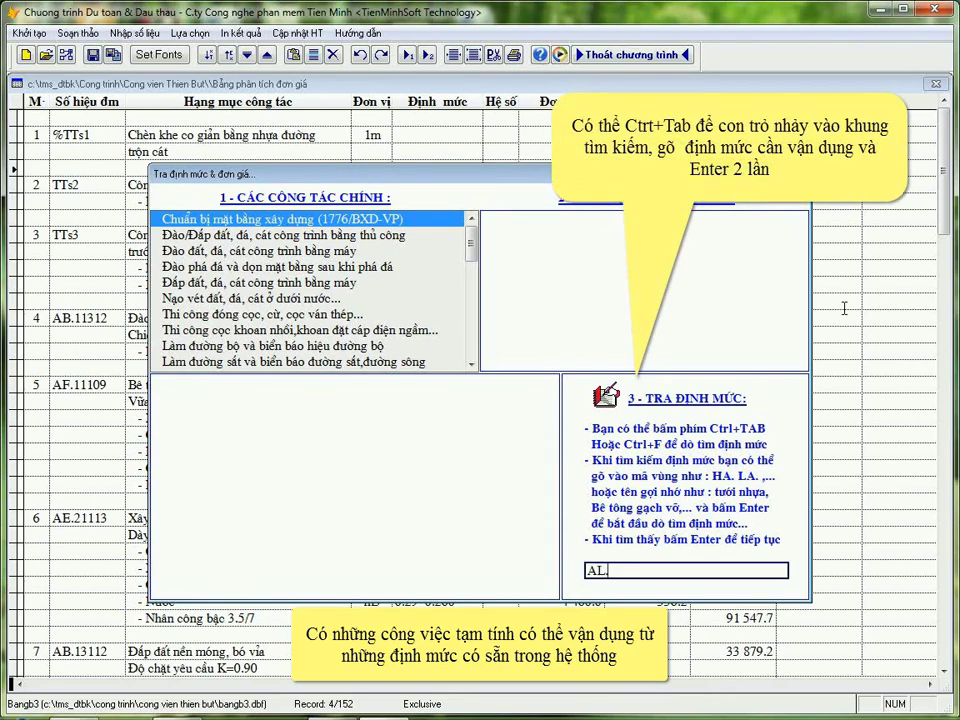
type(".2411")
key("Return")
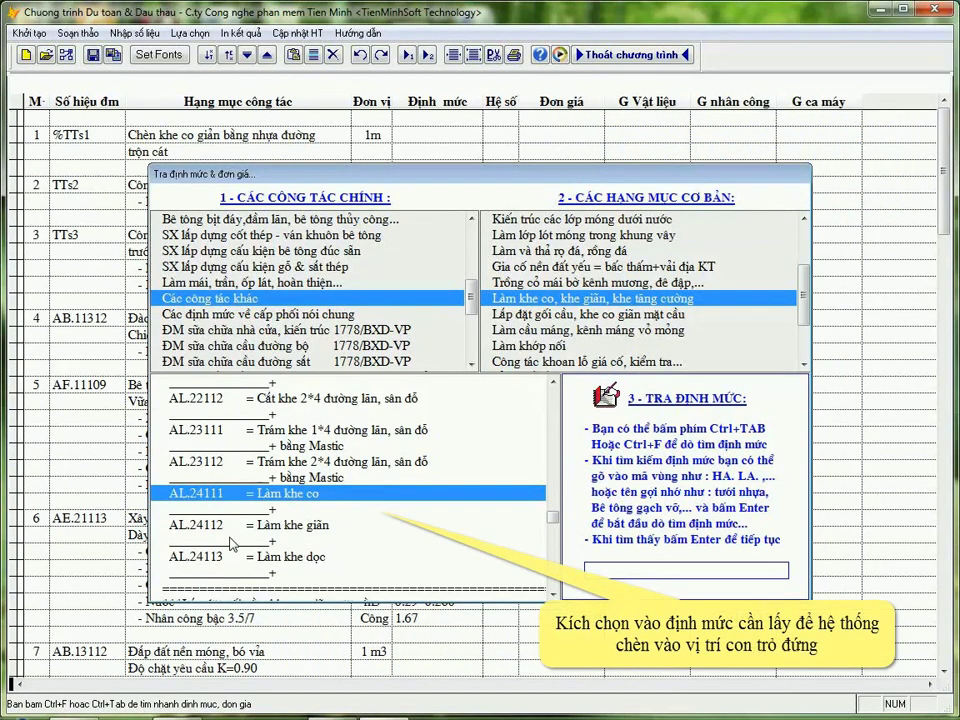
double_click(163, 525)
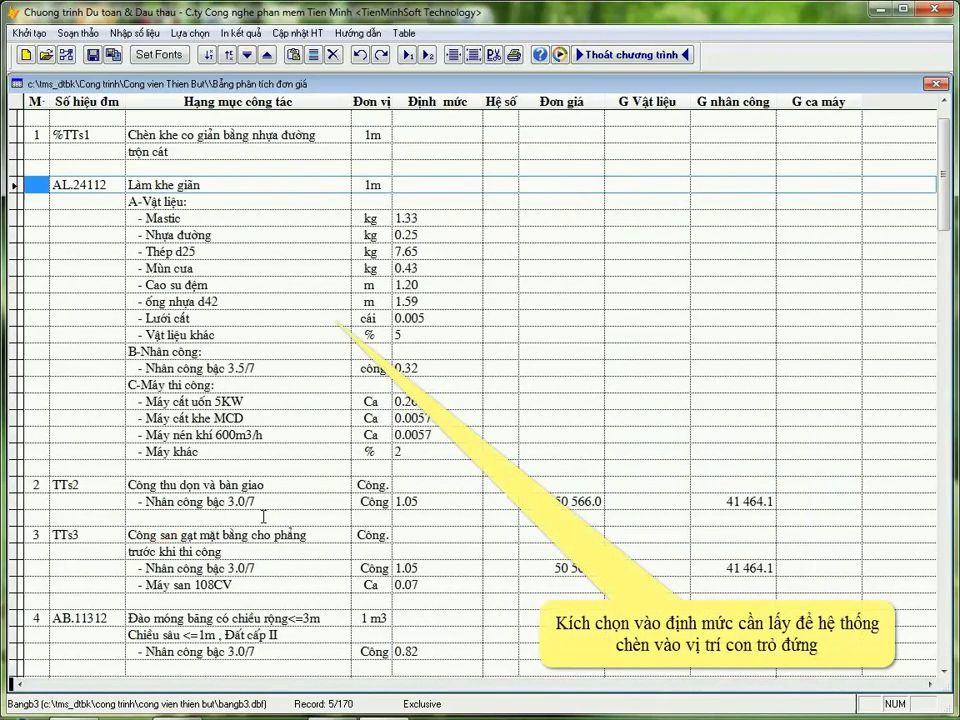
Delete the blank row, the AL.24112 title row, and the "A-Vật liệu" and "B-Nhân công" heading rows from item %TTs1
left_click(206, 168)
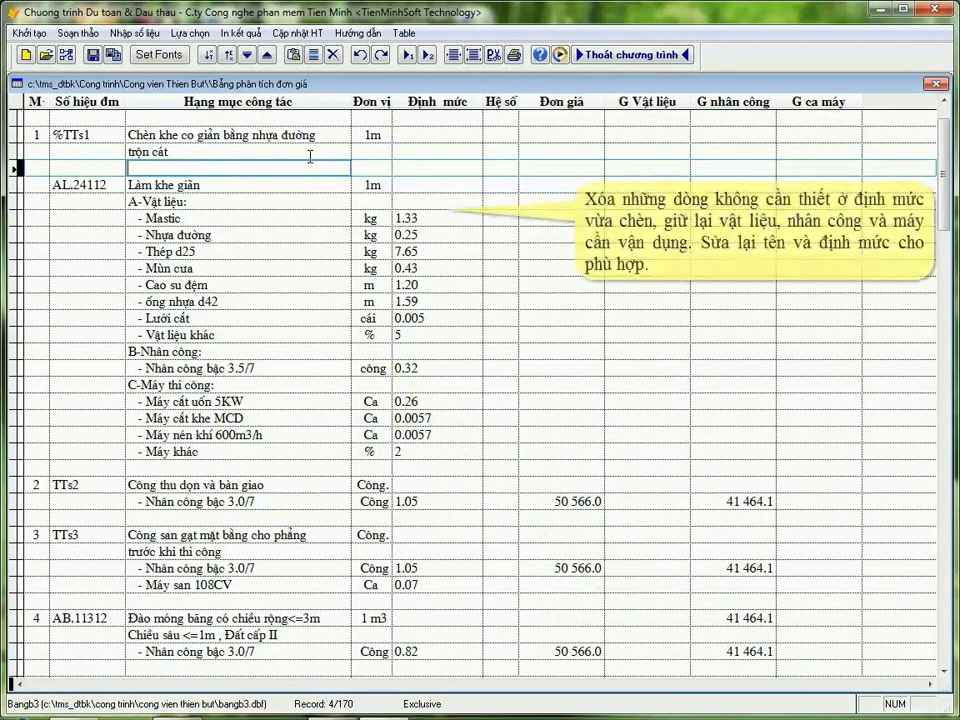
key("Down")
key("Down")
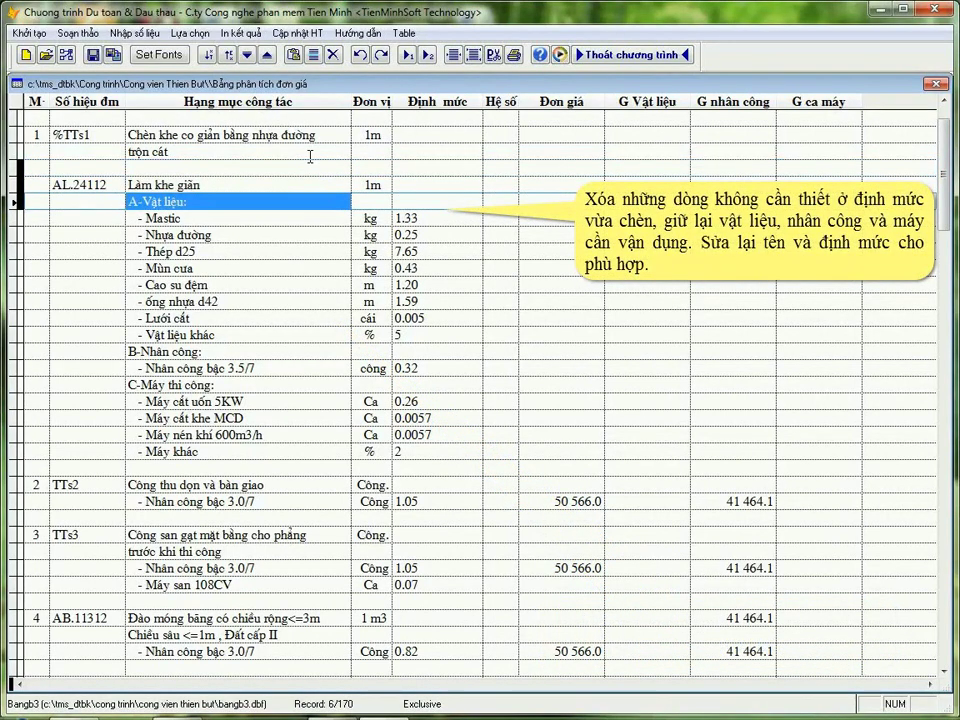
key("ctrl+Delete")
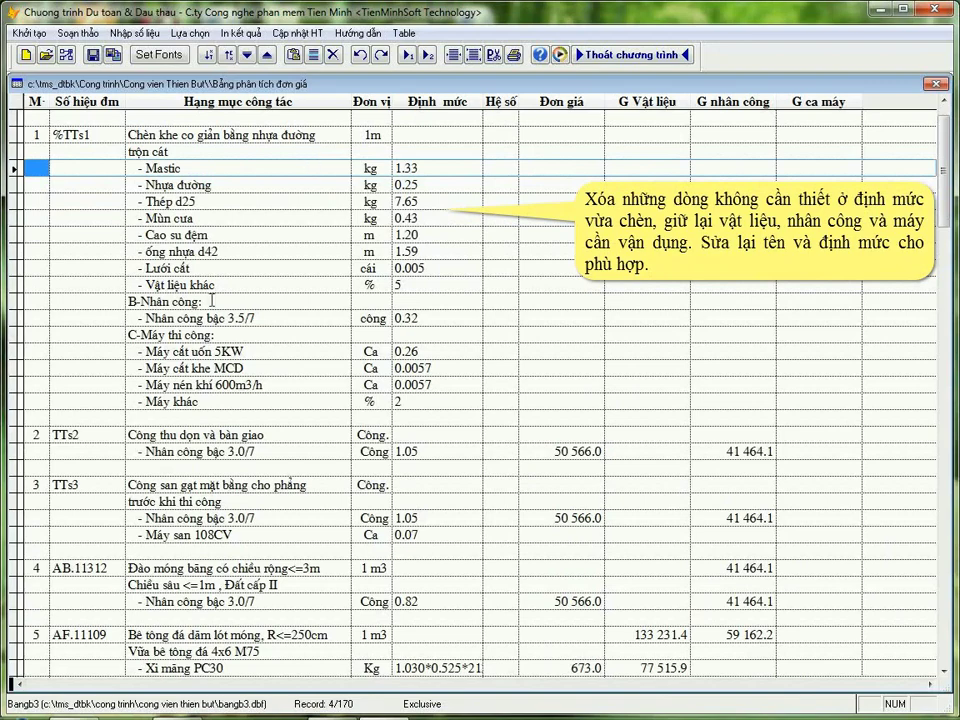
left_click(216, 300)
key("ctrl+Delete")
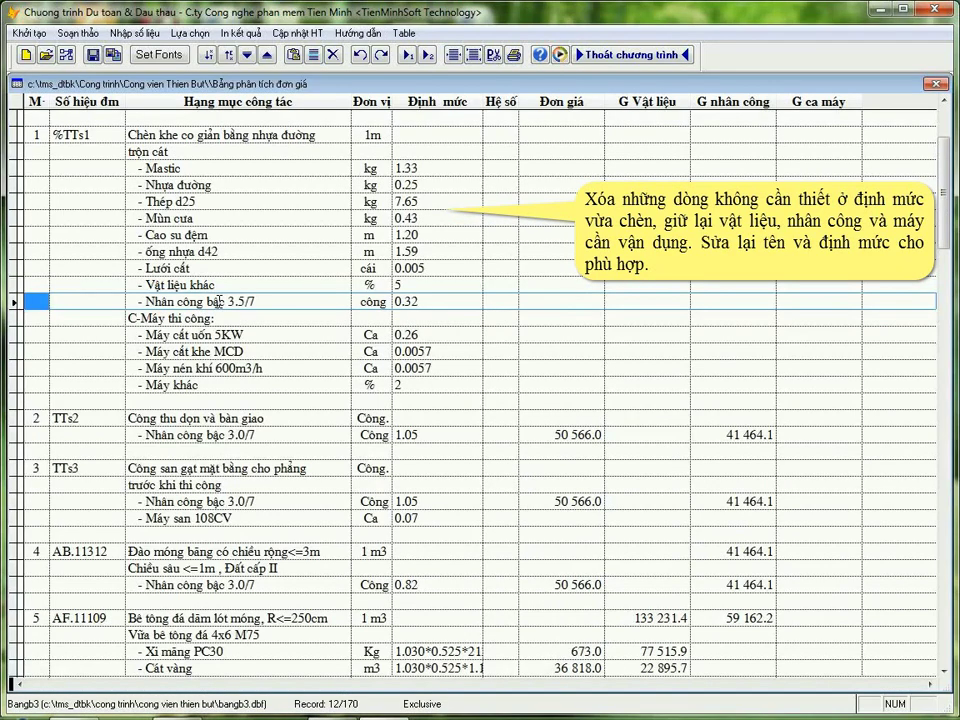
Delete the "C-Máy thi công" heading row from item %TTs1 and rename its Mùn cưa material row to "Cát"
key("ctrl+Delete")
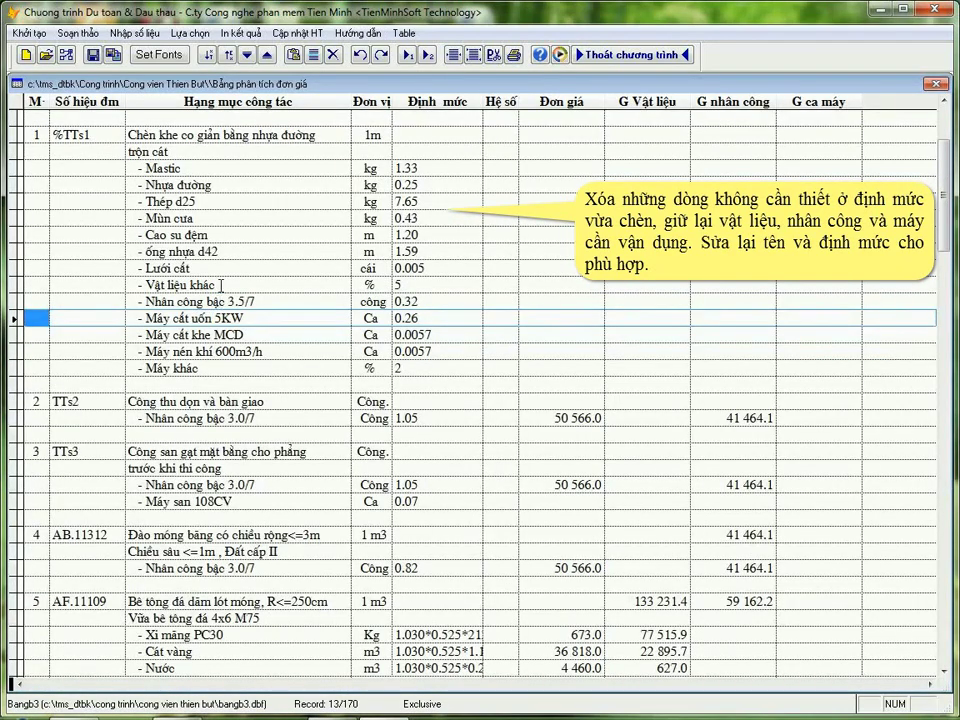
left_click(424, 197)
key("Down")
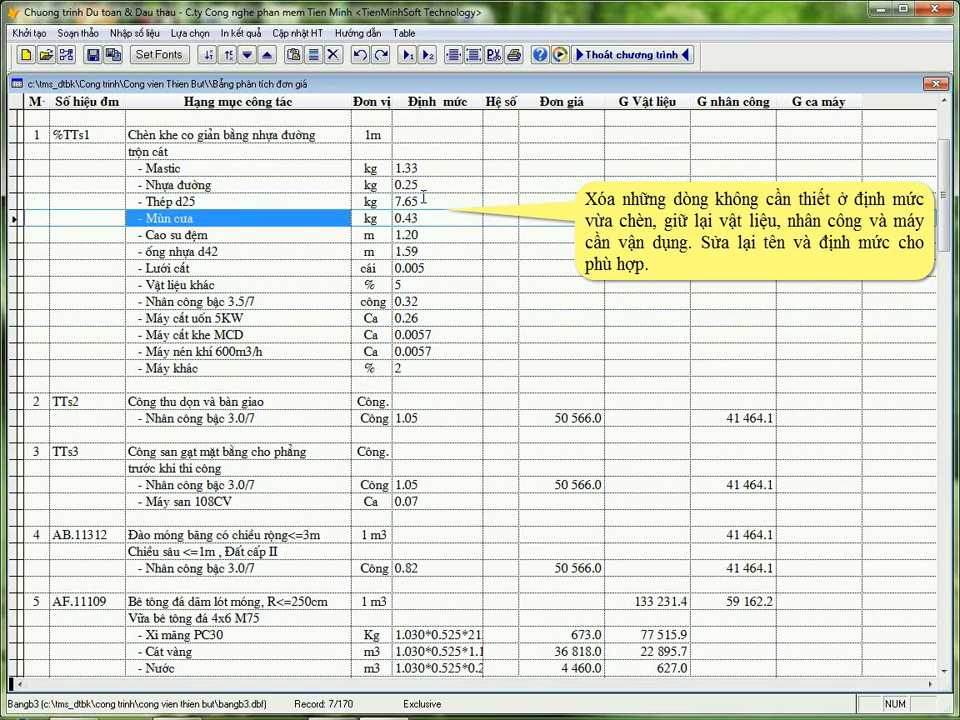
key("Delete")
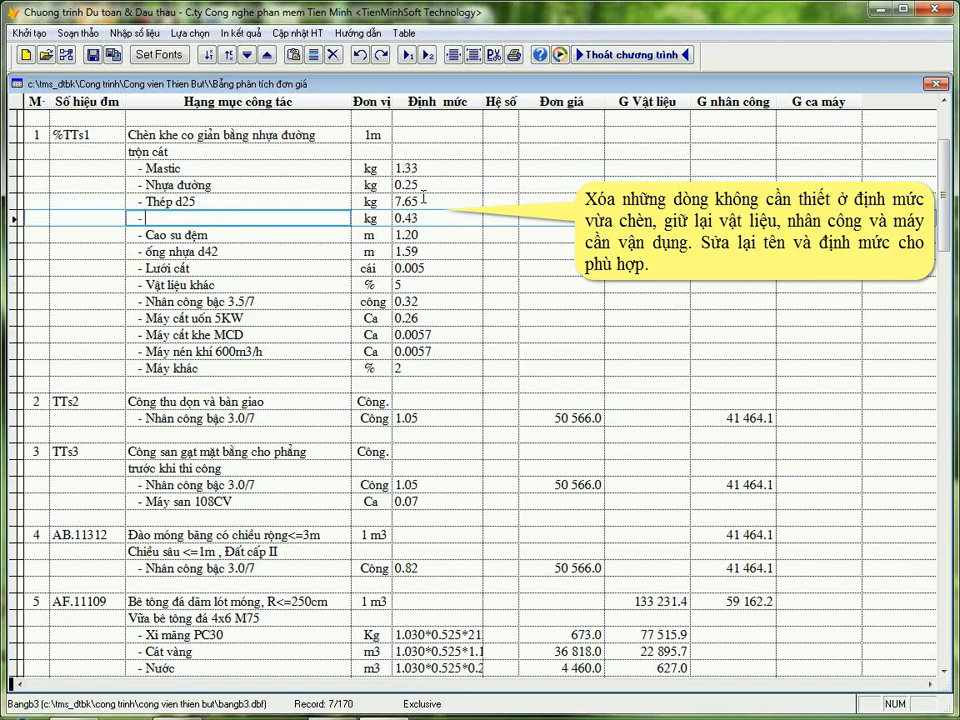
type("Cát")
Set the Cát row's unit to m3 and its norm to 0.000717 in item %TTs1
key("Tab")
key("Tab")
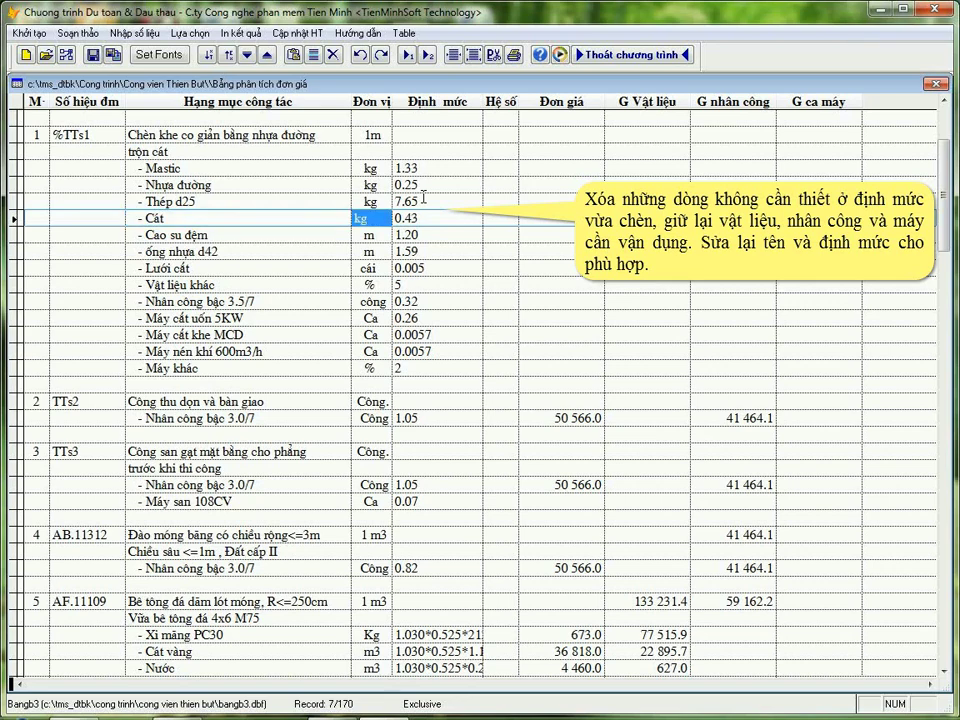
key("shift+Tab")
type("m3")
key("Tab")
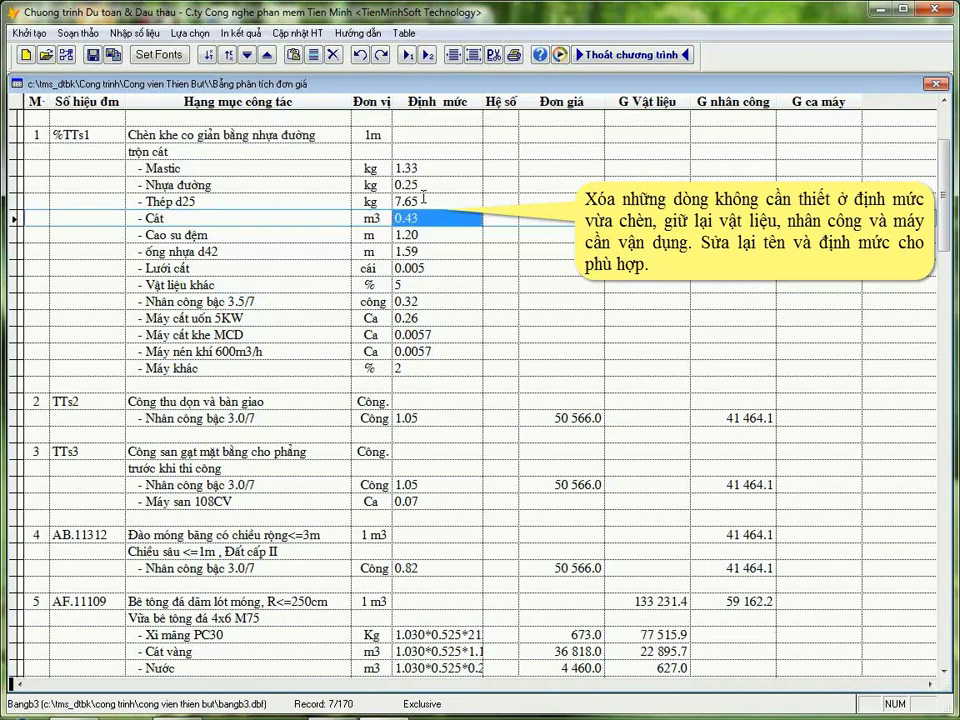
type("0.000")
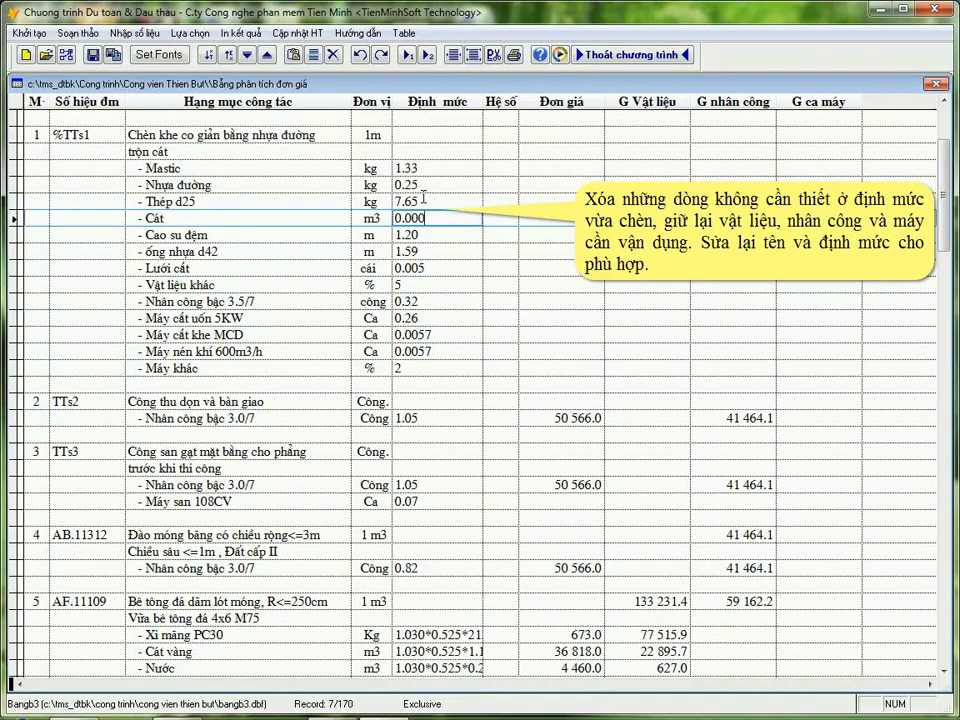
type("717")
key("Tab")
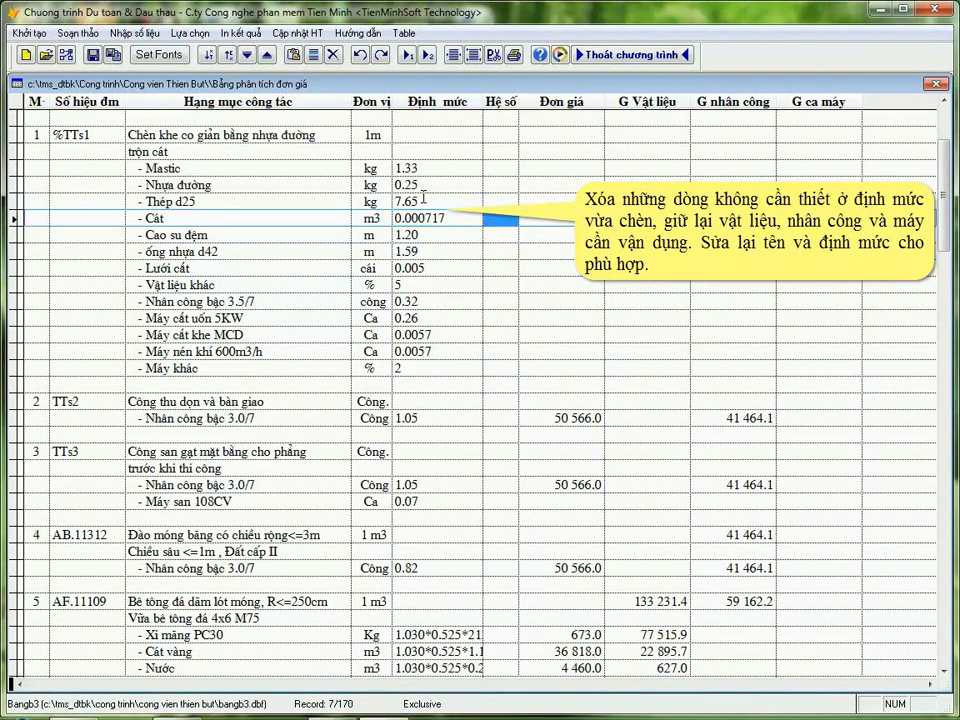
Remove the % sign from the norm code of item 1 so that it reads TTs1
key("Down")
key("Down")
key("Down")
key("Down")
key("Down")
key("Down")
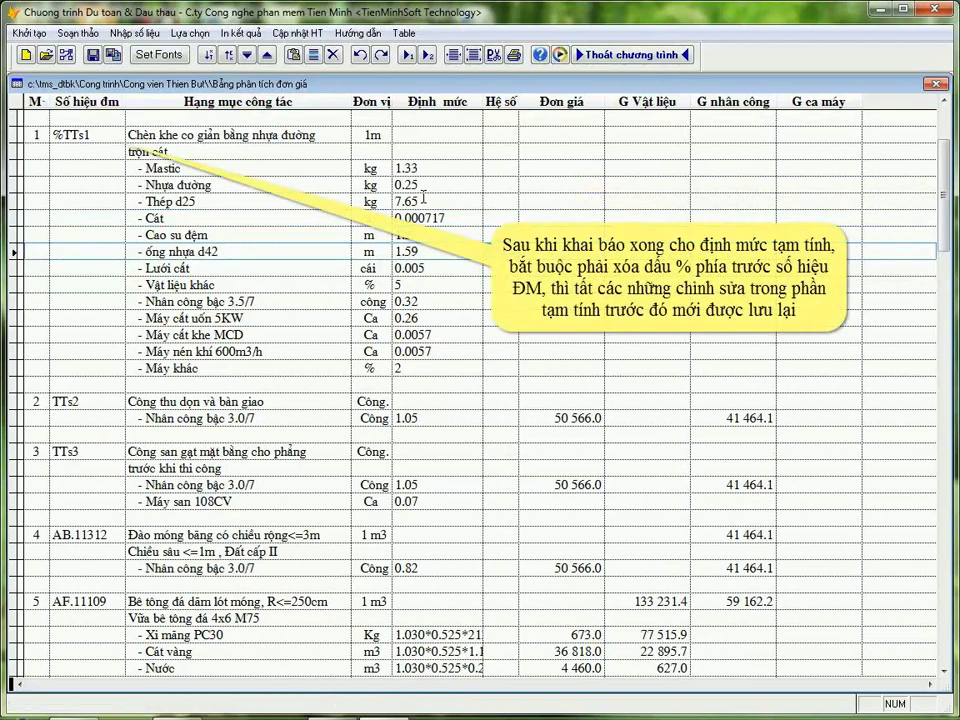
left_click(70, 131)
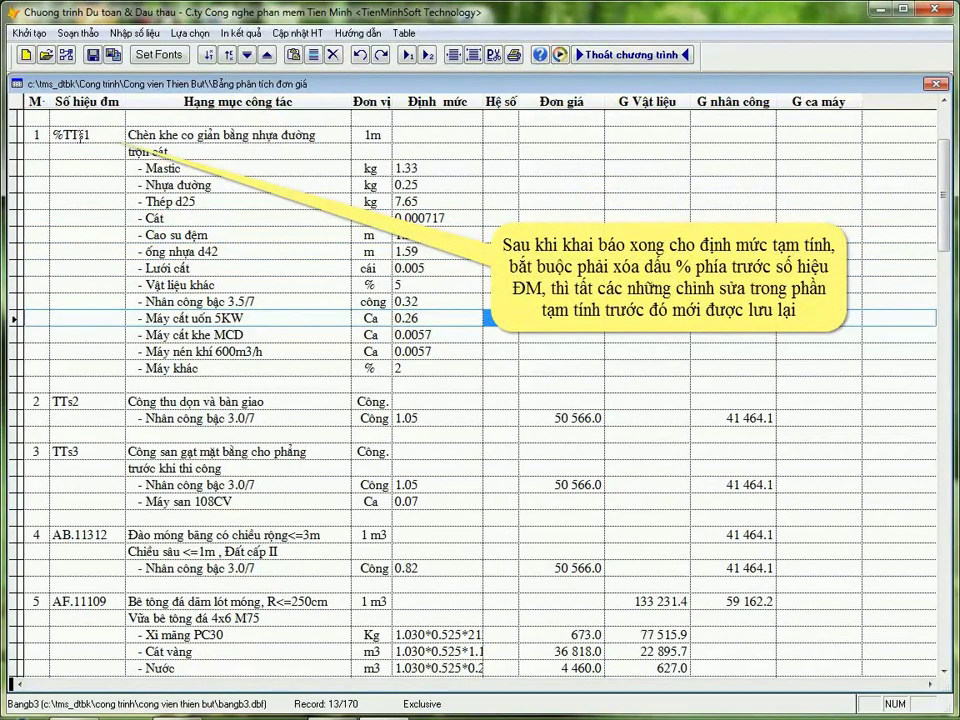
key("Home")
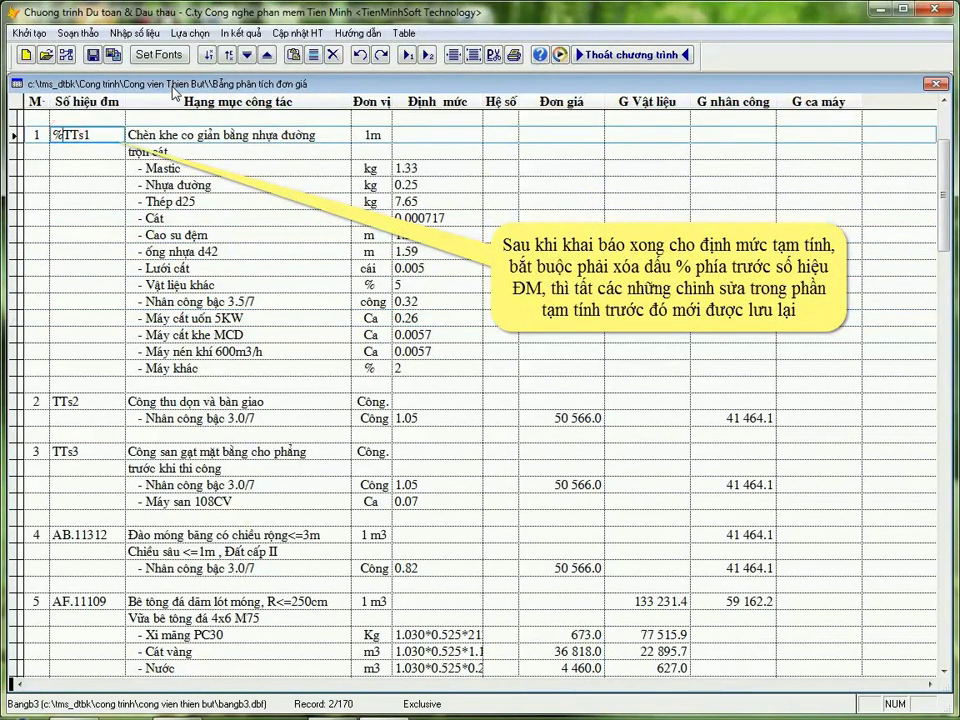
key("Delete")
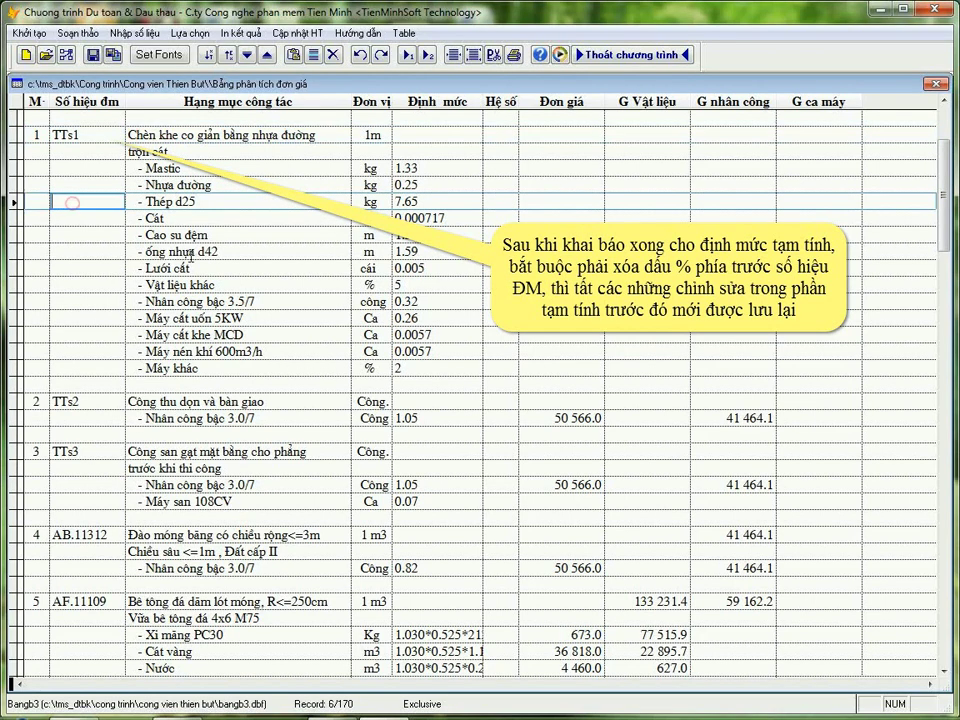
Close the unit-price analysis table and accept reformatting the material price table
scroll(69, 190, "down", 3)
scroll(588, 440, "down", 1)
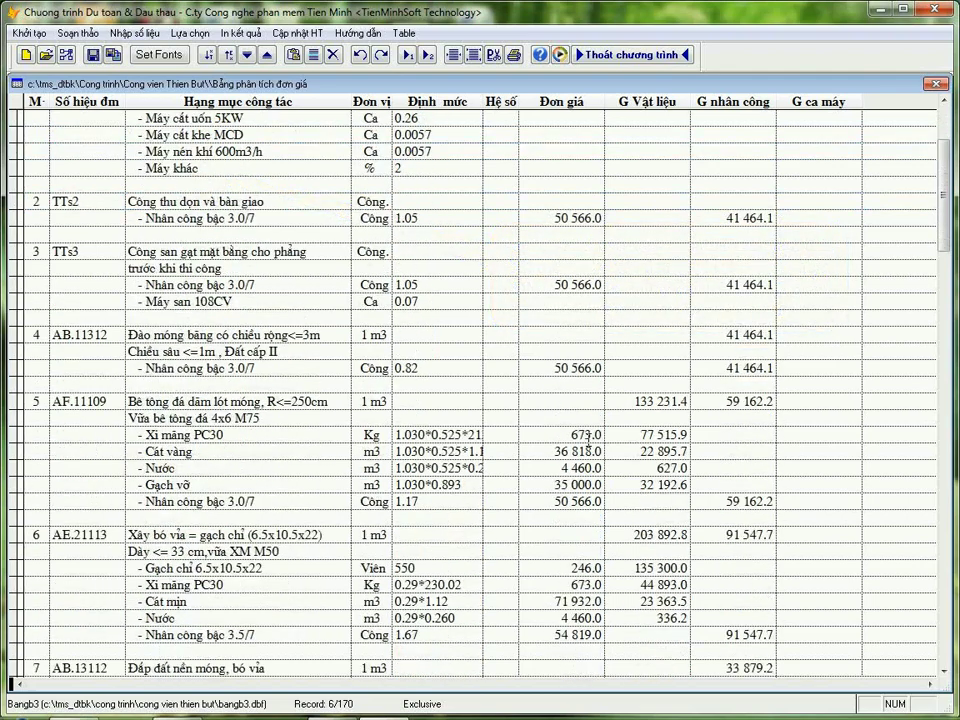
scroll(588, 436, "down", 20)
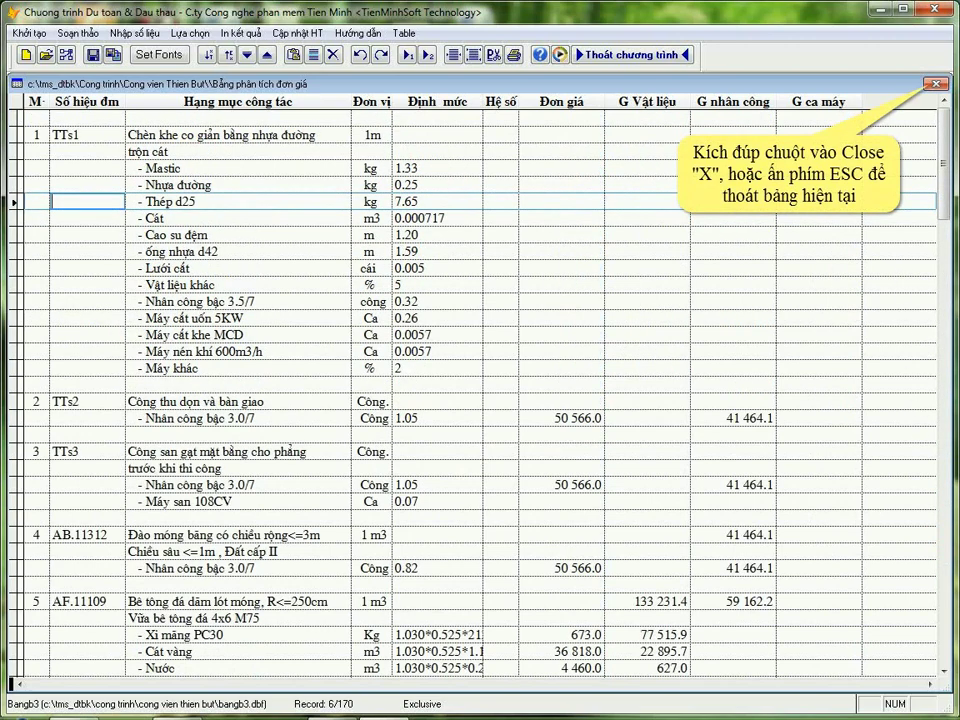
double_click(937, 84)
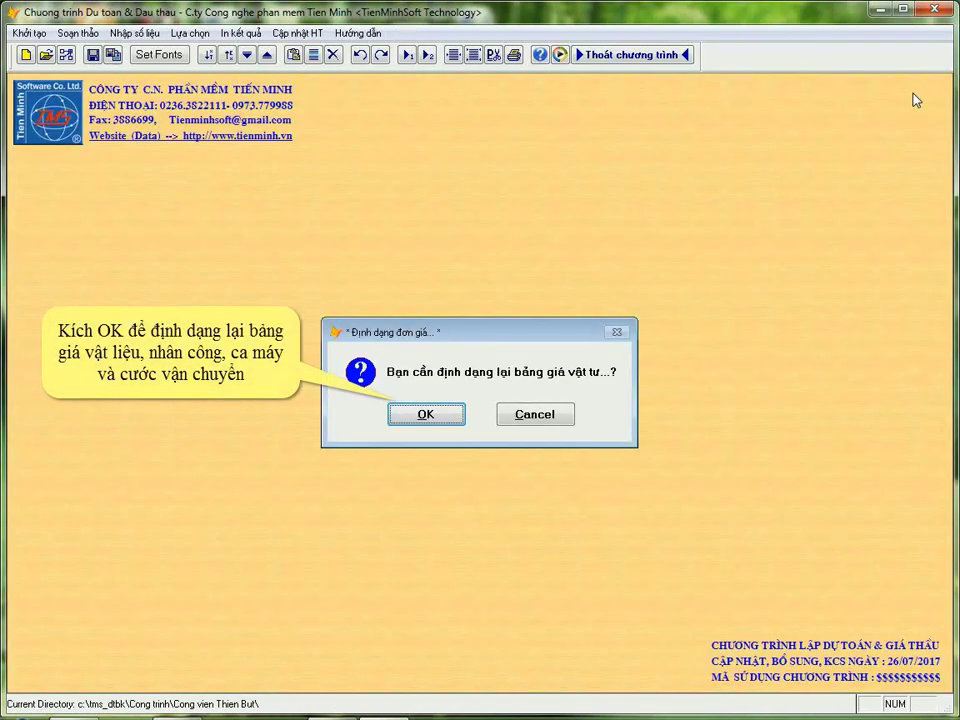
left_click(449, 418)
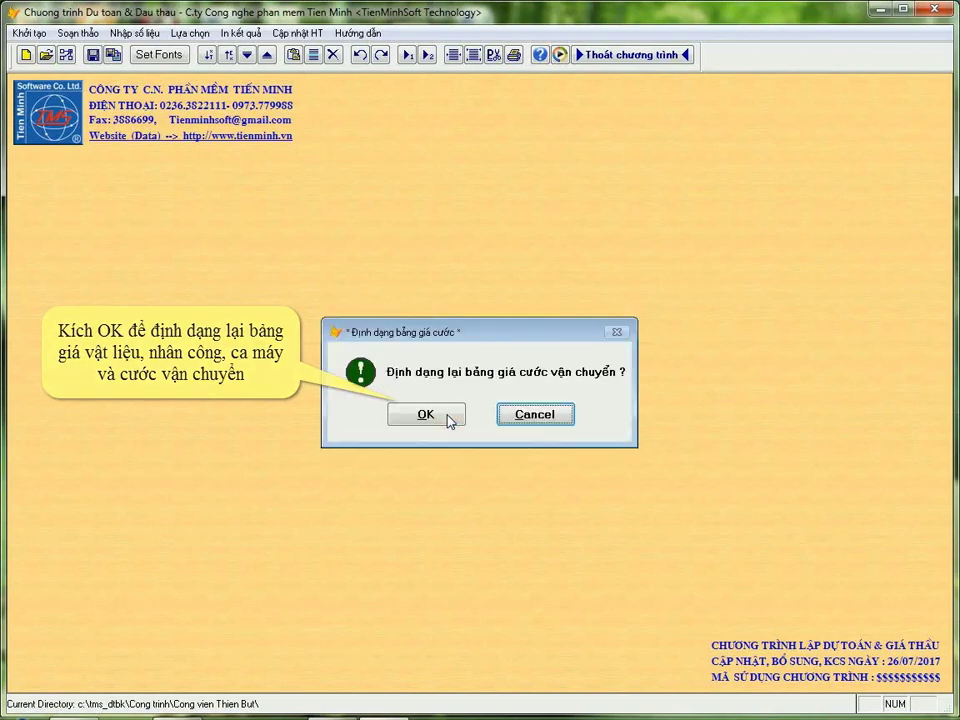